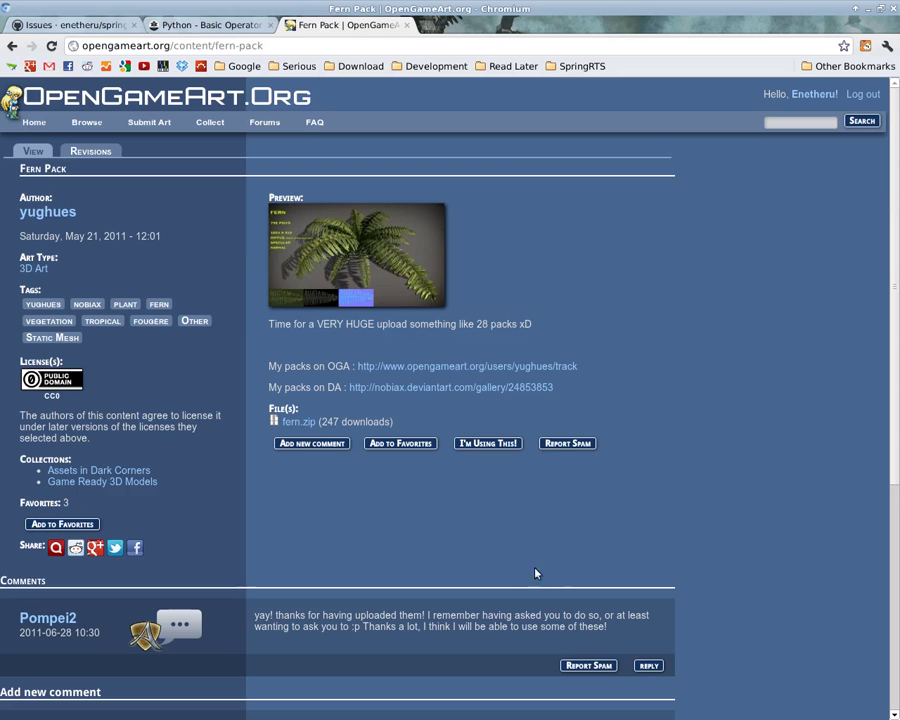
Step: Preview the Fern Pack image on OpenGameArt.org and download fern.zip
left_click(360, 264)
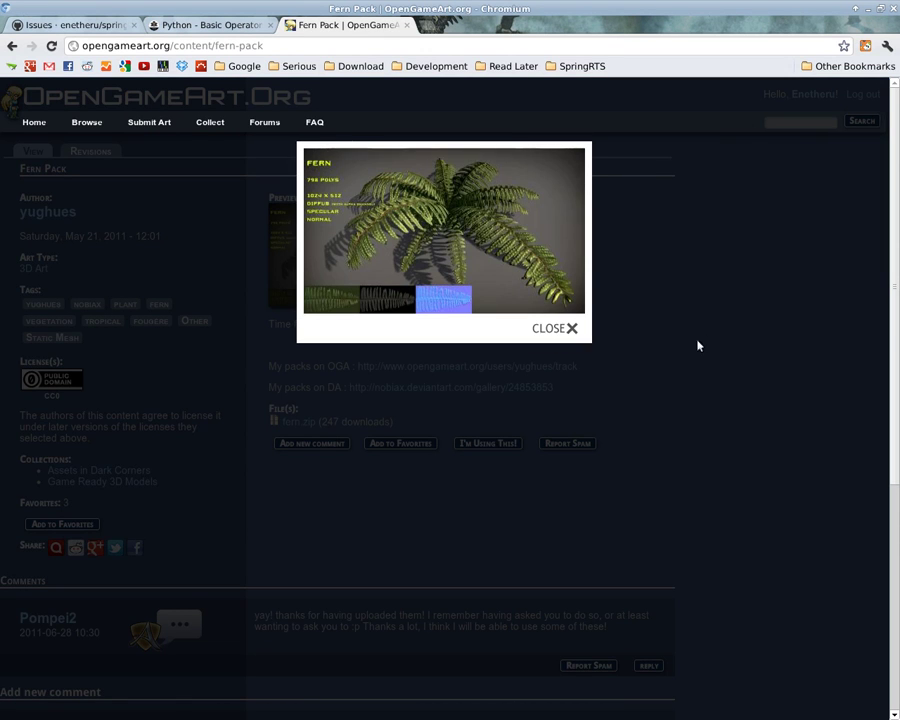
left_click(566, 326)
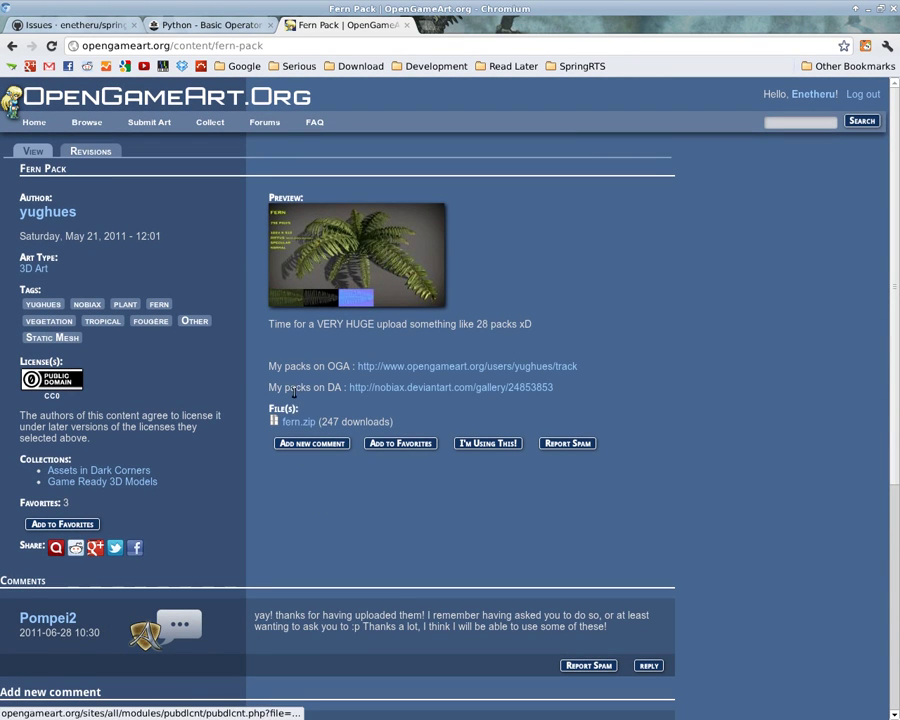
left_click(297, 422)
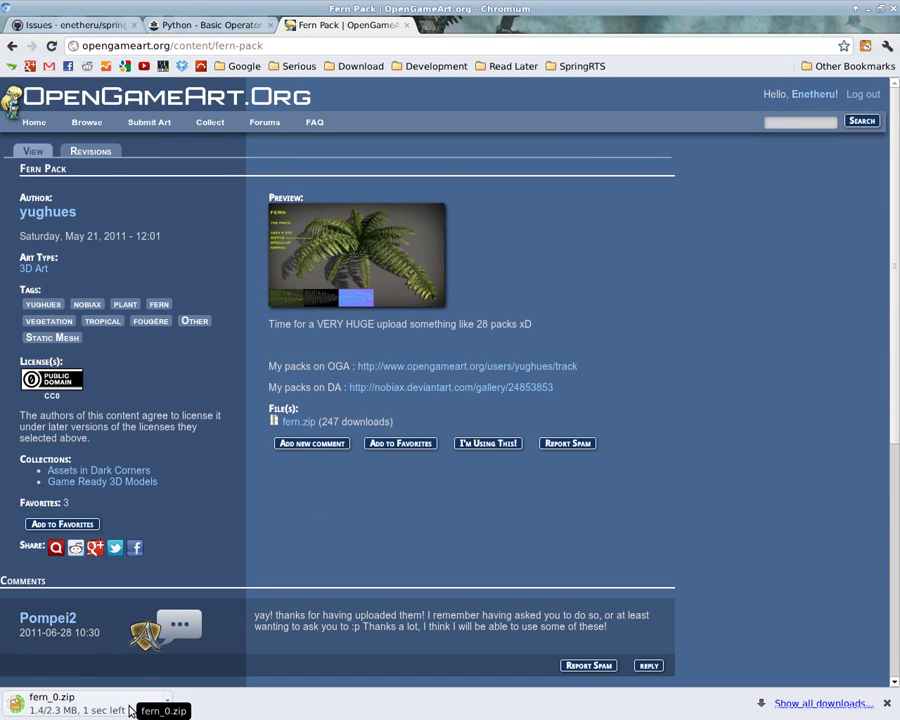
Step: Extract fern.zip into Downloads/fern and check preview.jpg in gThumb
left_click(68, 712)
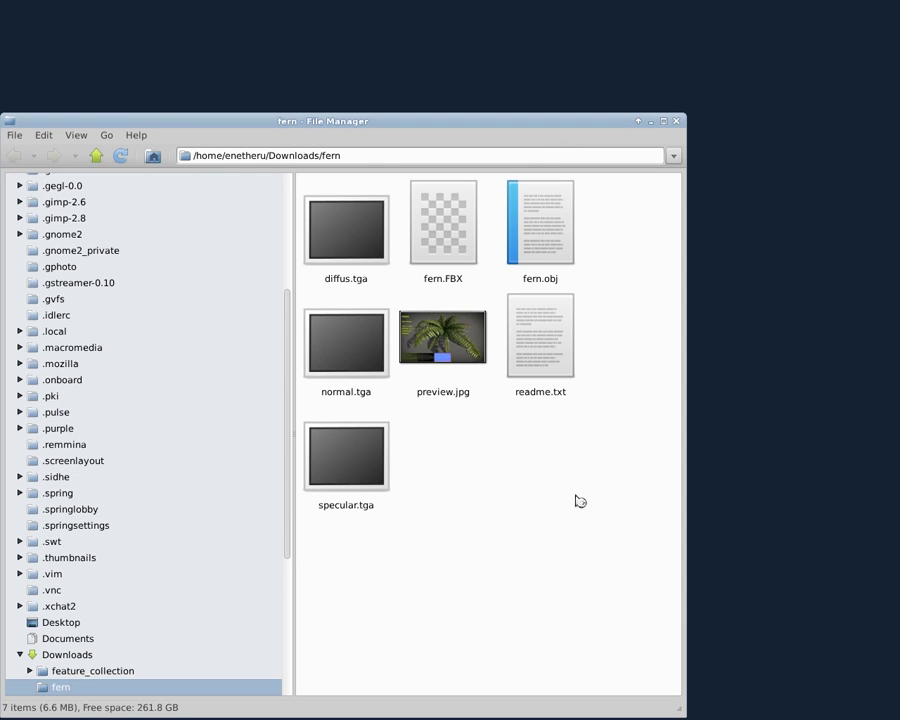
double_click(469, 326)
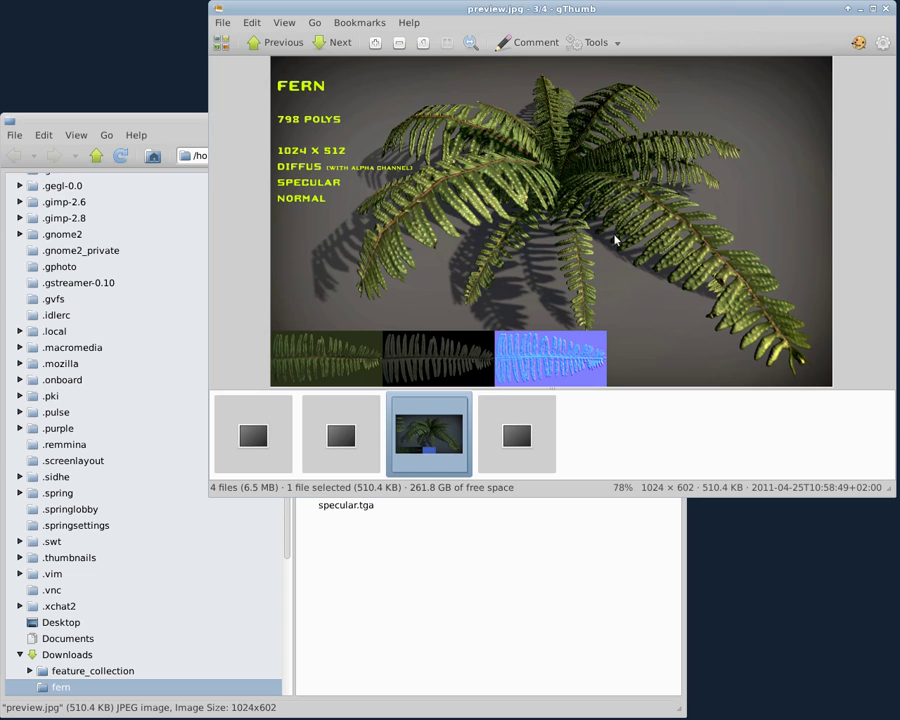
left_click(886, 10)
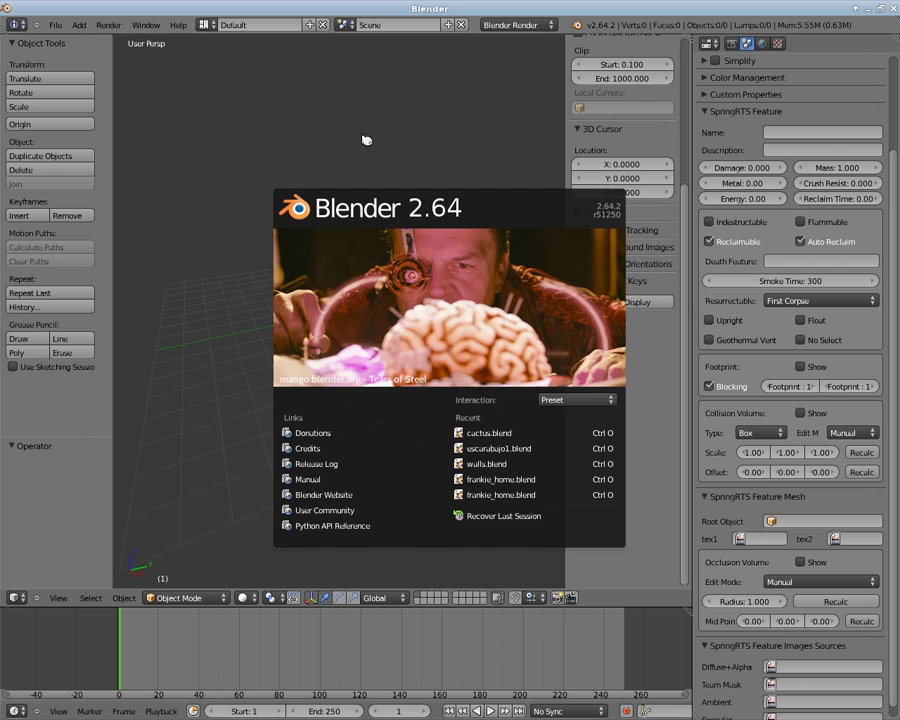
Step: Import fern.obj from Downloads/fern as a Wavefront OBJ model
left_click(366, 140)
left_click(55, 24)
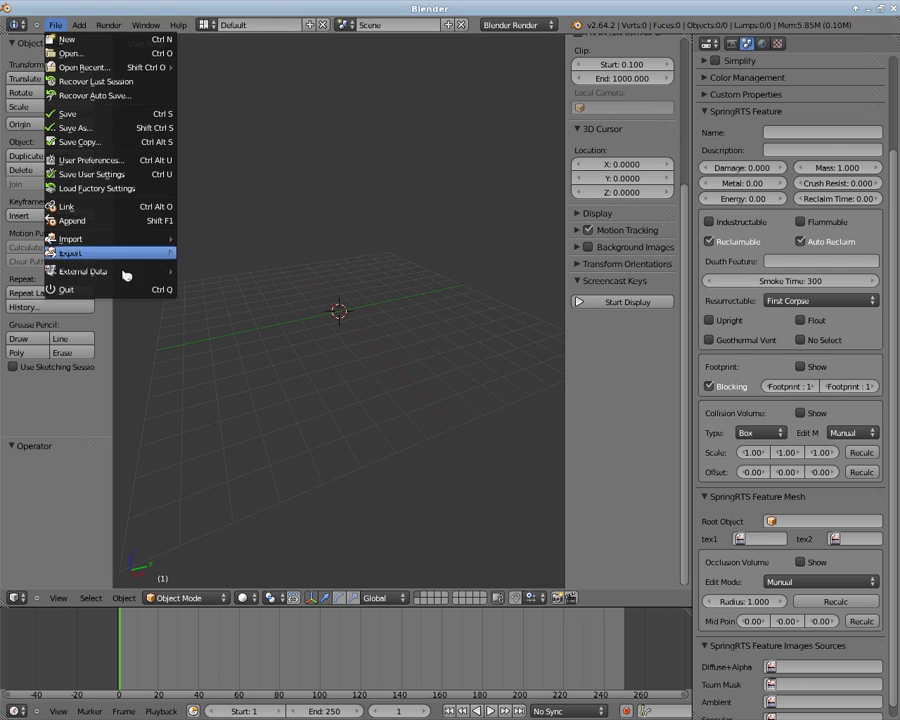
left_click(263, 323)
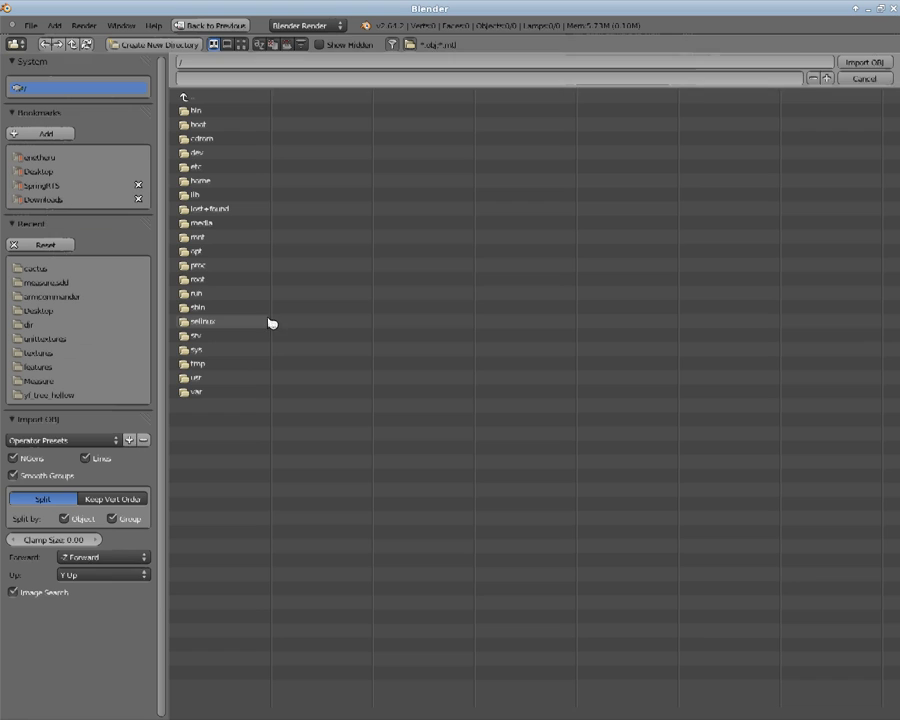
left_click(50, 200)
left_click(228, 124)
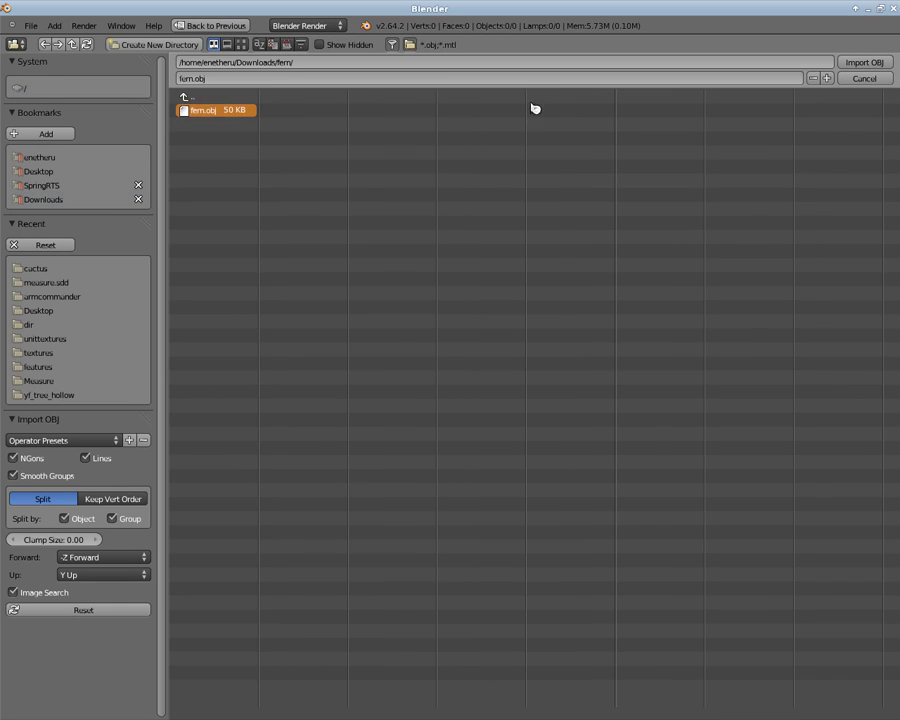
left_click(857, 63)
Step: Bring the fern mesh into view and turn the Timeline into an enlarged UV/Image Editor
scroll(400, 300, "down", 2)
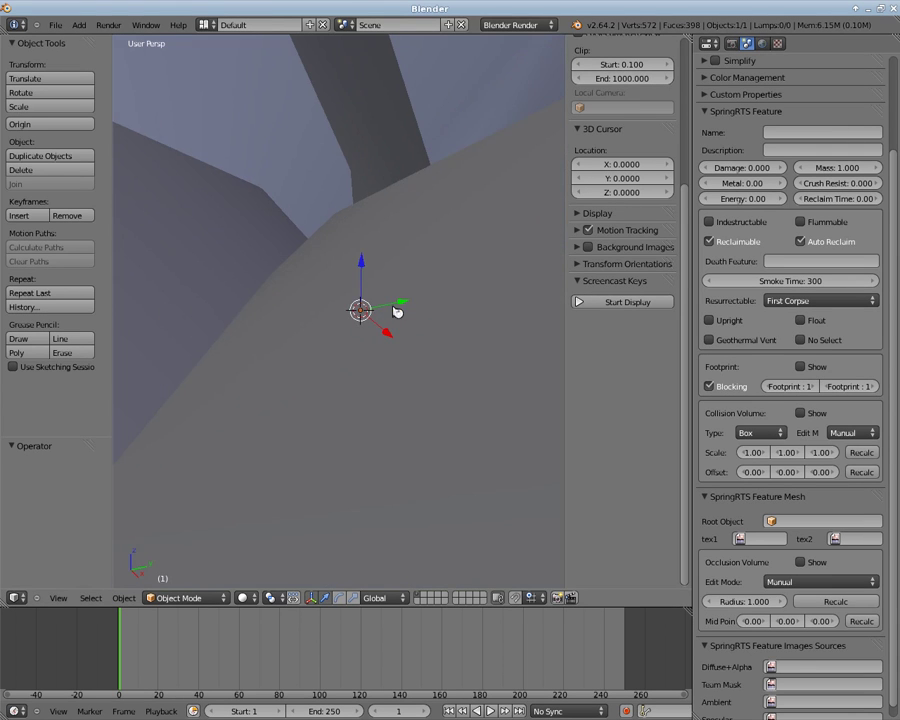
scroll(397, 303, "up", 2)
scroll(395, 300, "down", 3)
scroll(394, 297, "down", 3)
mouse_move(394, 297)
middle_mouse_down()
mouse_move(408, 372)
mouse_move(440, 237)
mouse_move(454, 233)
middle_mouse_up()
scroll(371, 276, "up", 5)
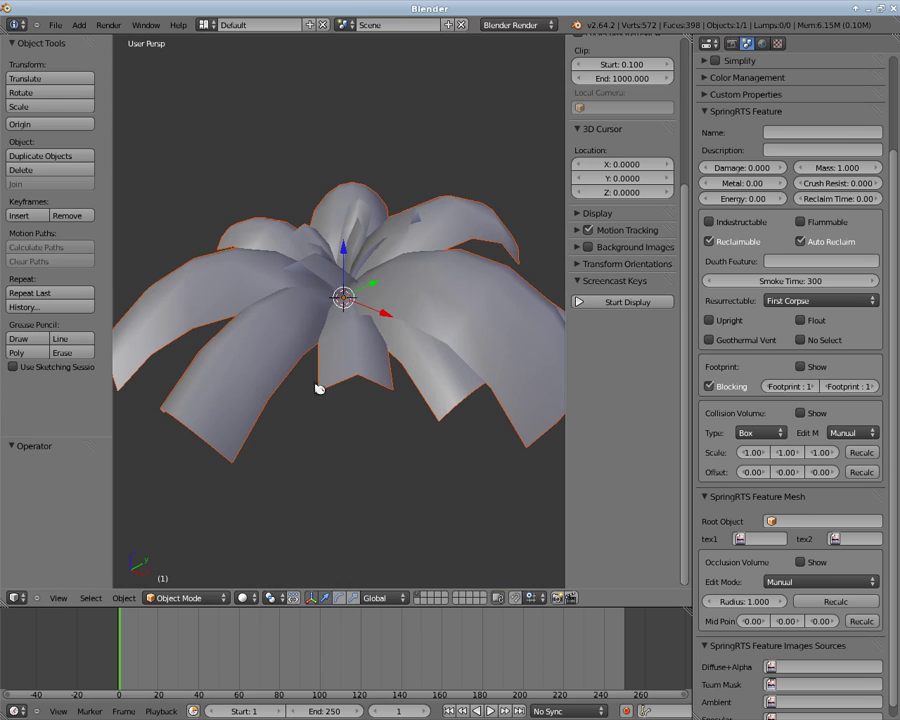
left_click(12, 711)
left_click(55, 628)
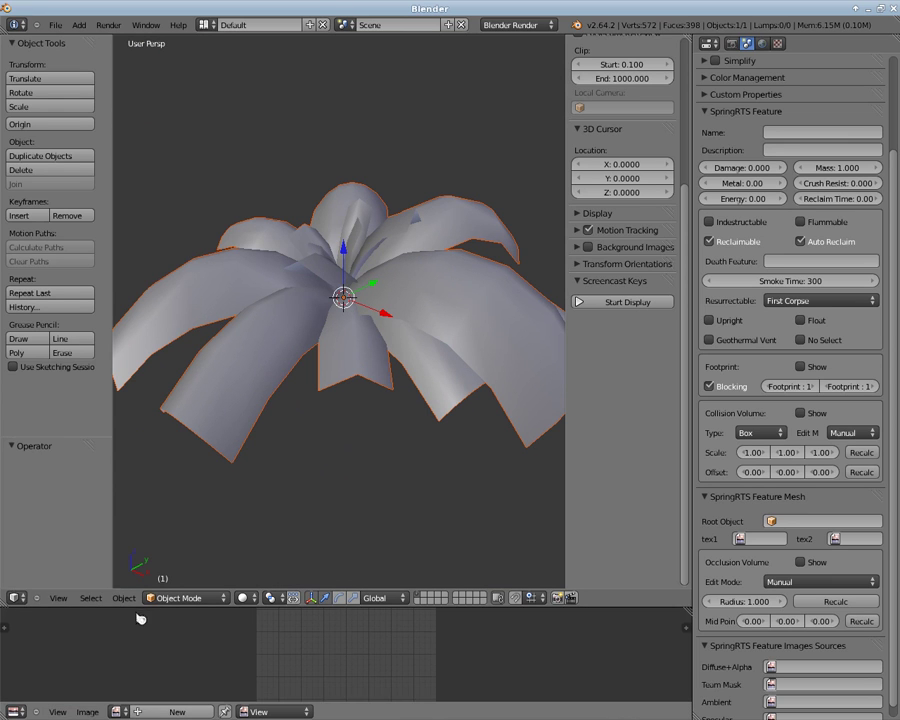
left_click_drag(143, 607, 130, 407)
left_click(88, 712)
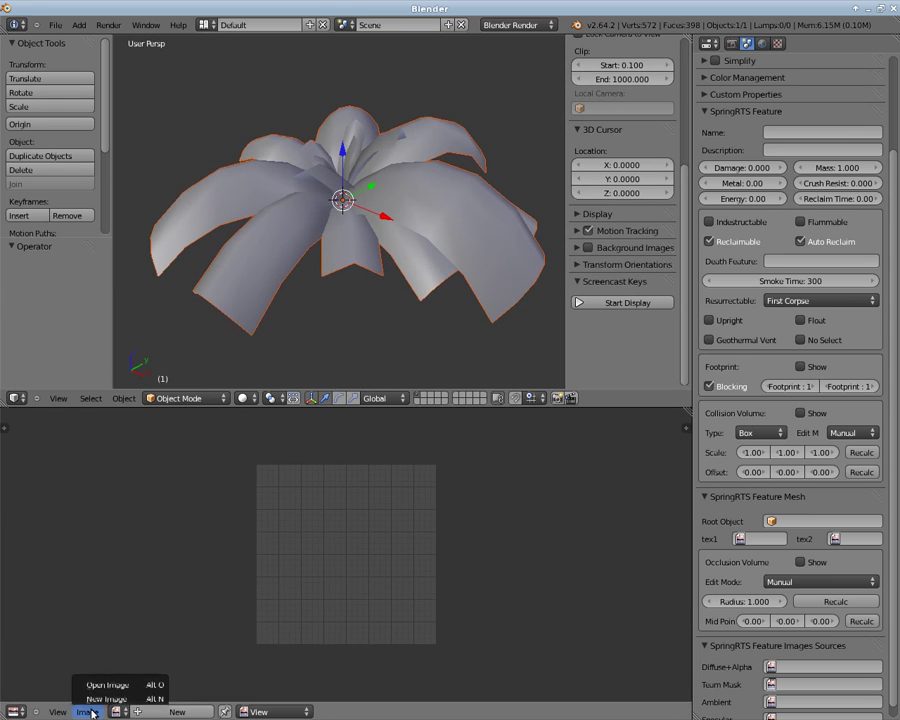
Step: Load diffus.tga from the fern folder into the image editor
left_click(105, 685)
left_click(32, 268)
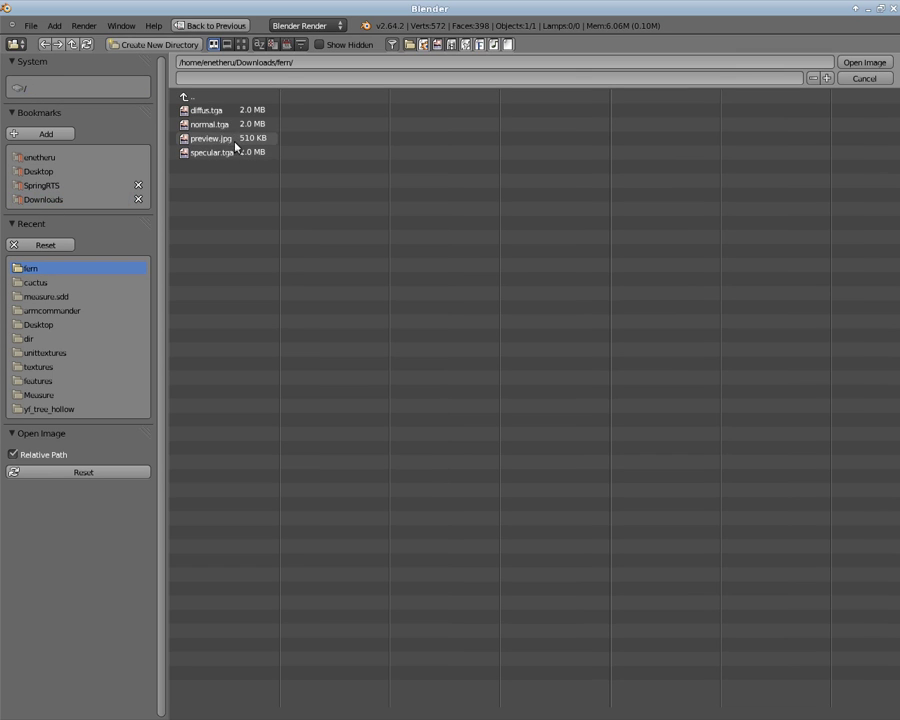
left_click(228, 111)
left_click(866, 62)
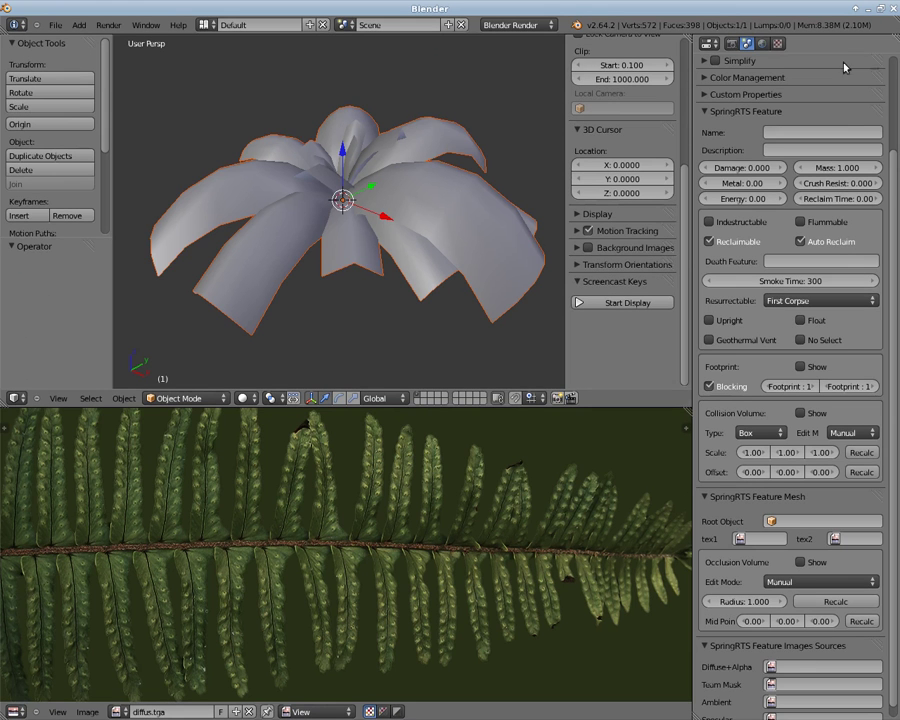
Step: Switch to Texture shading and assign diffus.tga to the fern mesh's UVs in Edit Mode
left_click(242, 398)
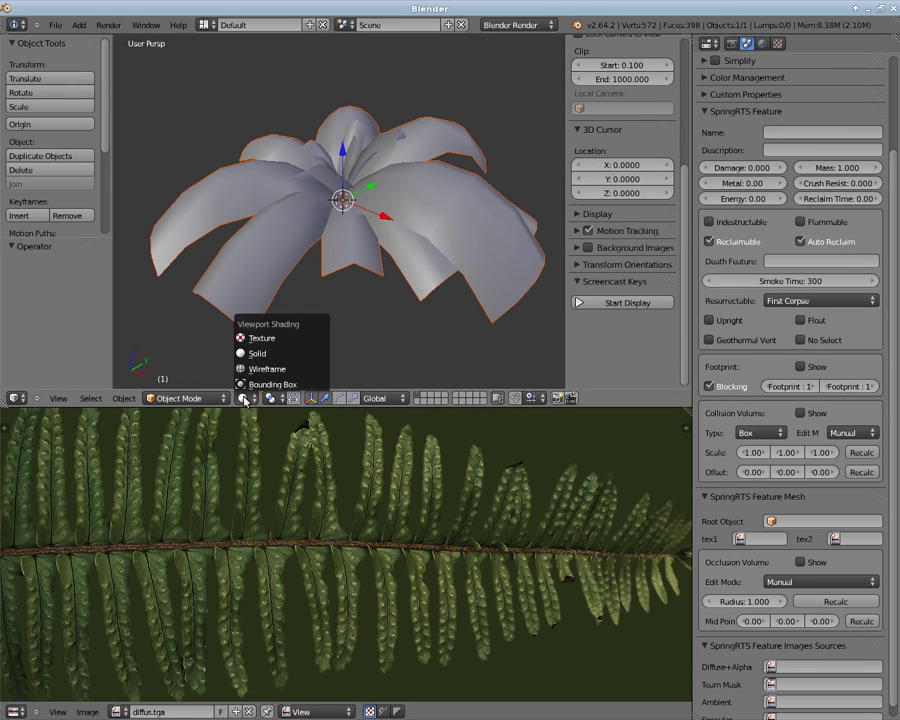
left_click(250, 337)
key("Tab")
left_click(176, 711)
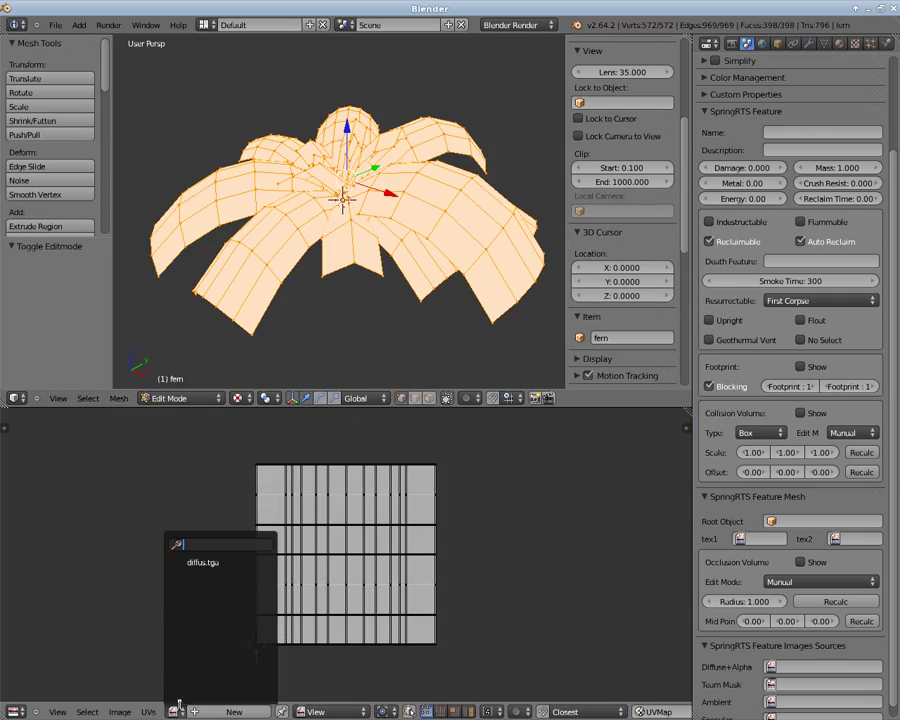
left_click(212, 565)
key("Tab")
Step: Zoom and orbit around the textured fern to inspect it
scroll(292, 200, "up", 2)
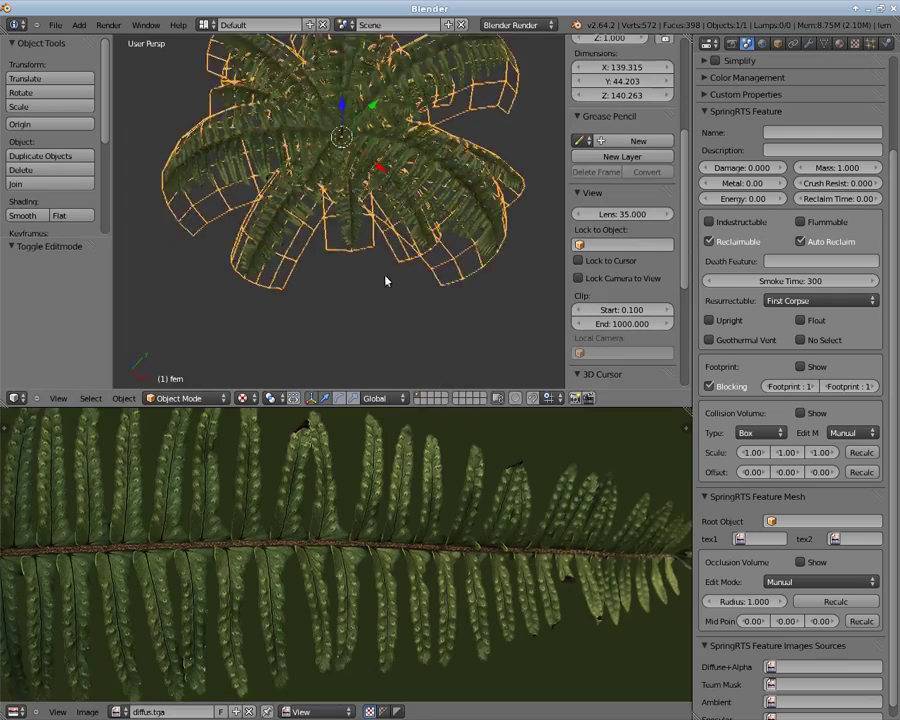
middle_click_drag(270, 193, 418, 175)
scroll(418, 175, "up", 3)
scroll(352, 177, "up", 2)
scroll(478, 207, "up", 3)
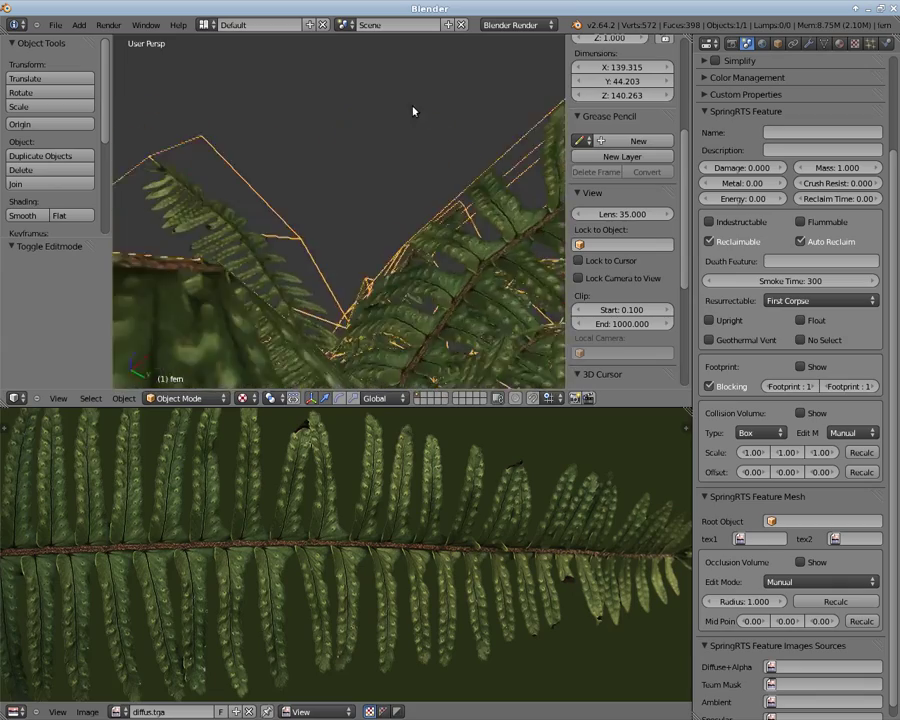
scroll(341, 117, "up", 3)
scroll(341, 117, "down", 3)
scroll(366, 200, "down", 3)
scroll(420, 180, "down", 3)
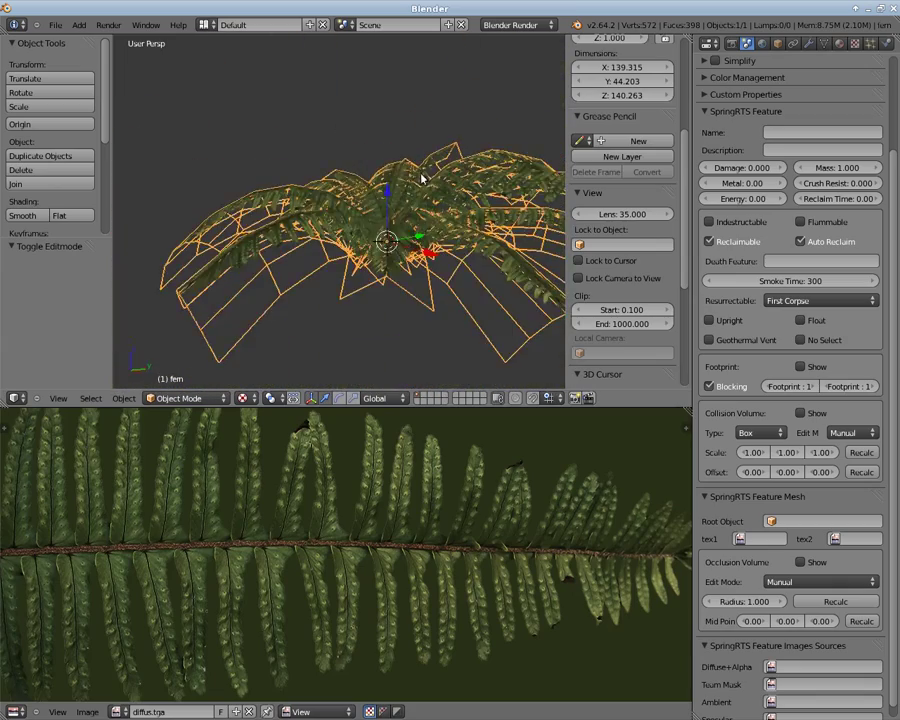
scroll(419, 206, "down", 2)
middle_click_drag(419, 206, 485, 262)
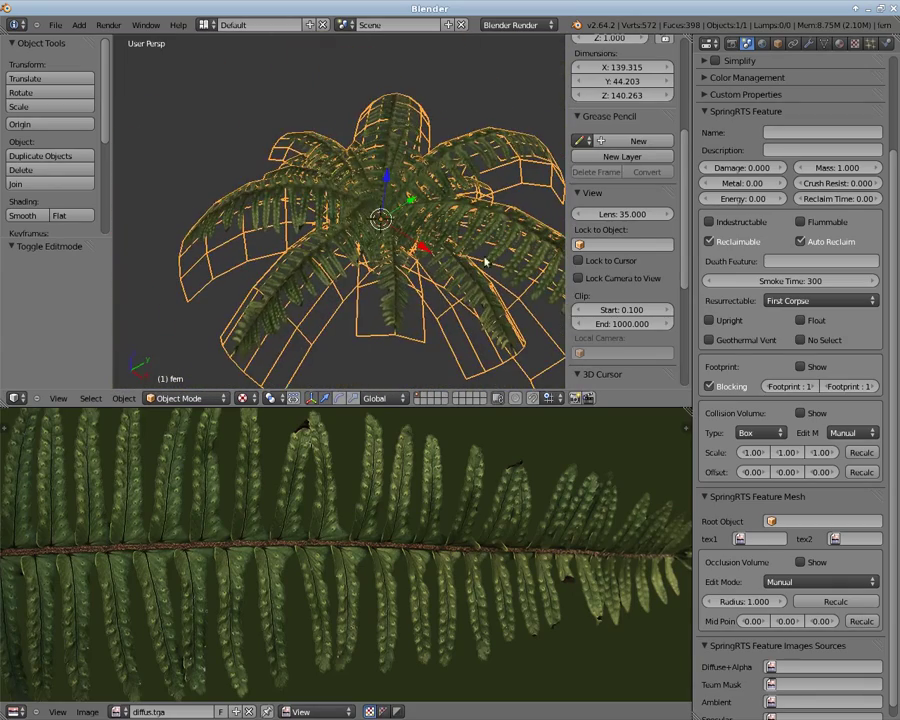
scroll(630, 240, "down", 3)
scroll(607, 338, "down", 1)
scroll(620, 320, "down", 2)
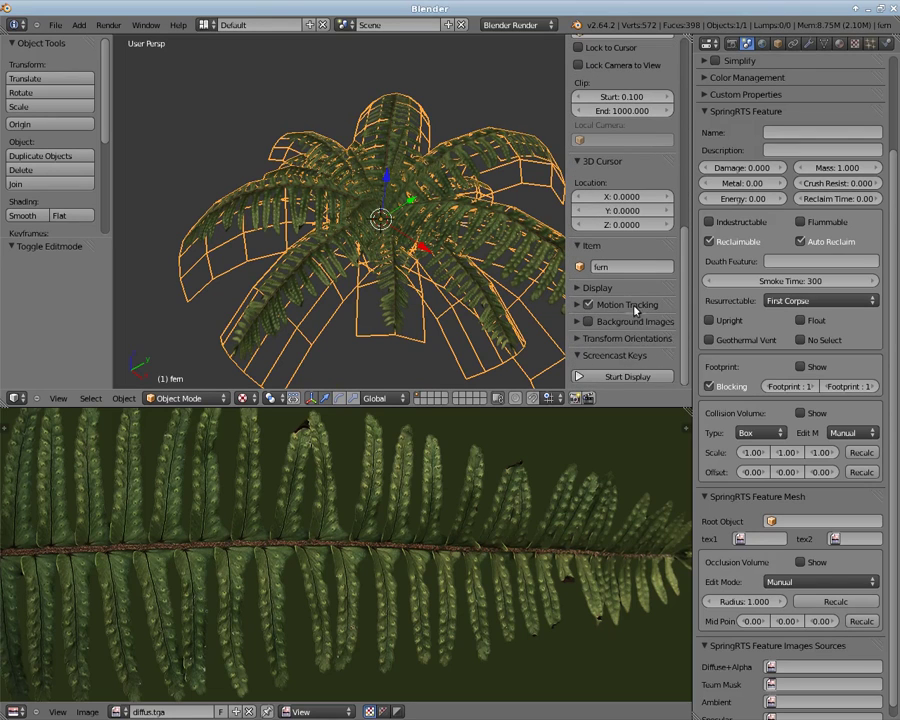
Step: Enable Backface Culling in the 3D view's Display panel
left_click(575, 290)
scroll(590, 270, "down", 1)
scroll(603, 254, "down", 3)
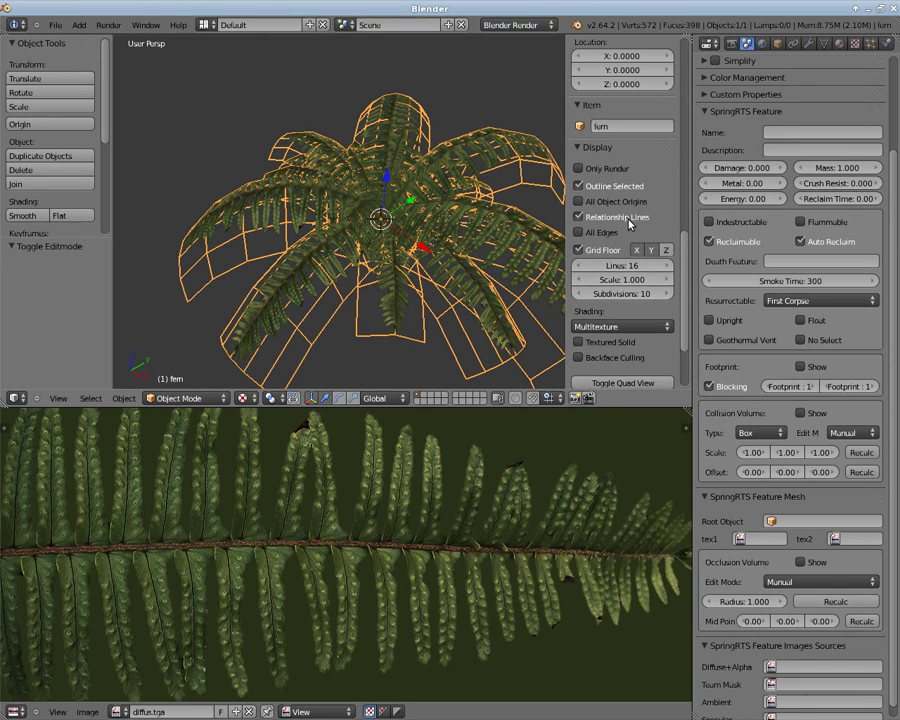
mouse_move(430, 260)
middle_mouse_down()
mouse_move(430, 196)
mouse_move(403, 203)
mouse_move(368, 182)
mouse_move(366, 156)
mouse_move(424, 242)
mouse_move(449, 243)
mouse_move(430, 225)
middle_mouse_up()
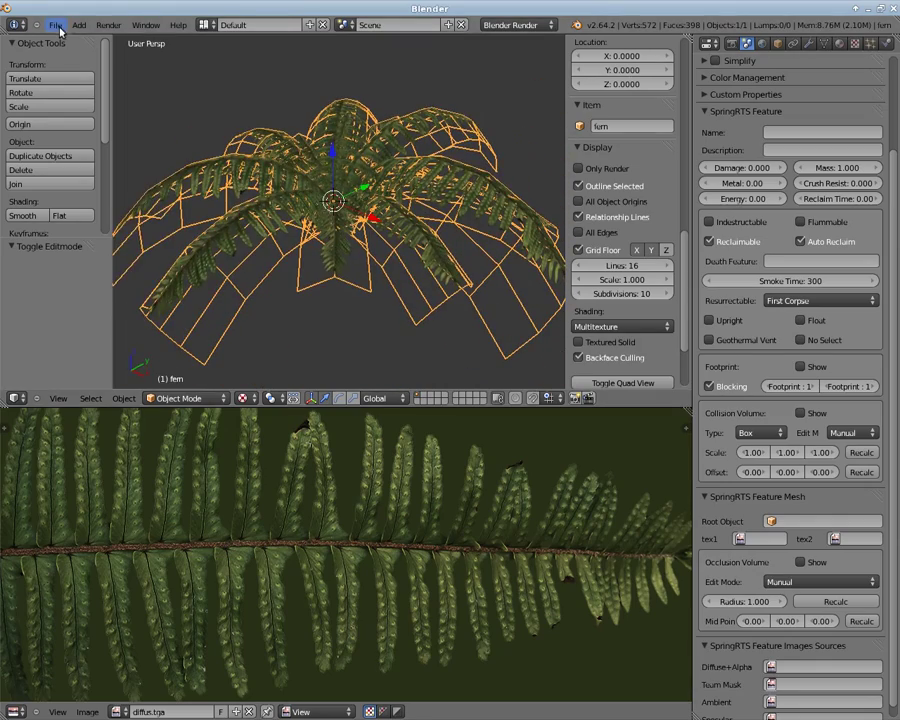
Step: Import armcom.obj from the recent armcommander folder and view it alongside the fern
left_click(55, 24)
mouse_move(70, 239)
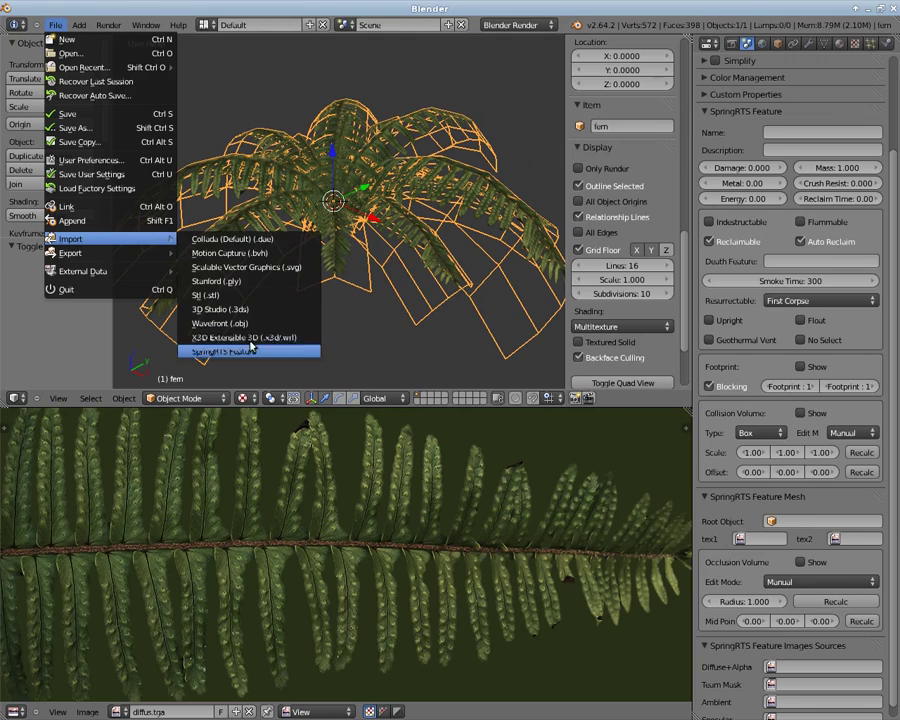
left_click(230, 318)
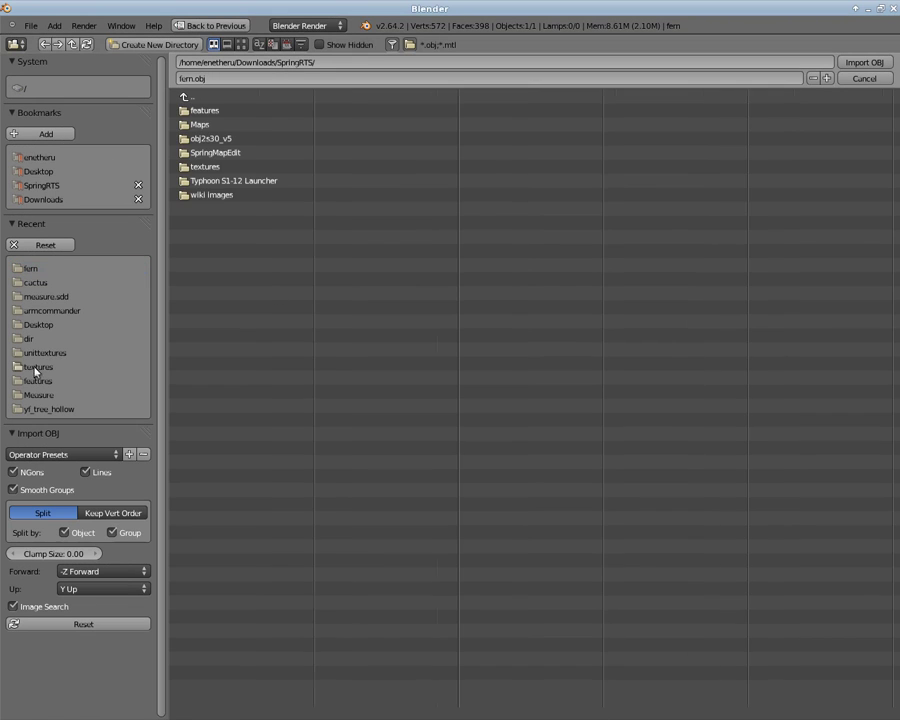
left_click(59, 311)
left_click(884, 62)
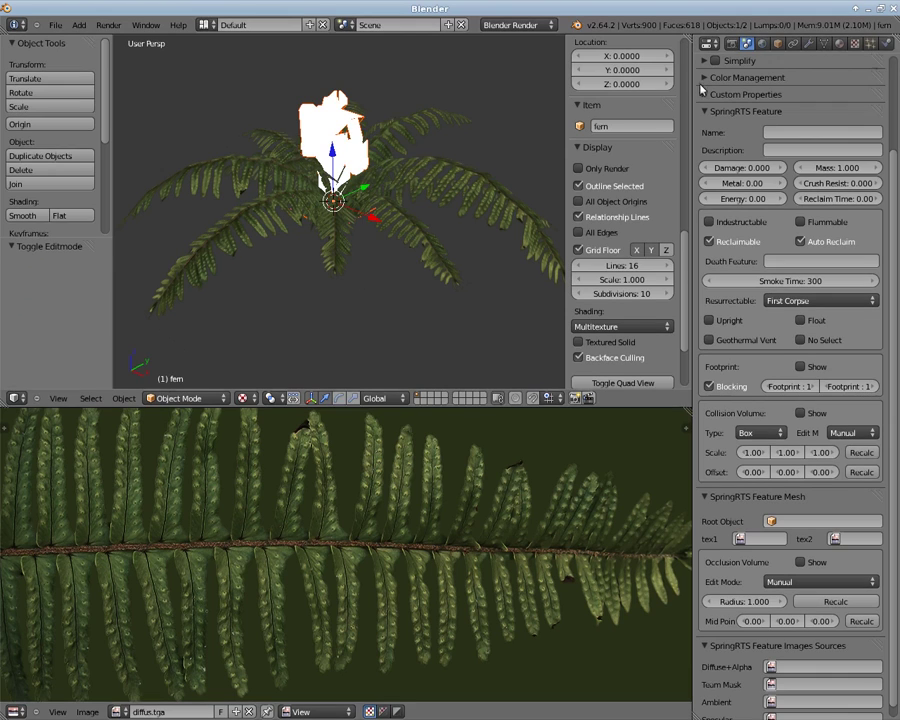
middle_click_drag(428, 167, 413, 165)
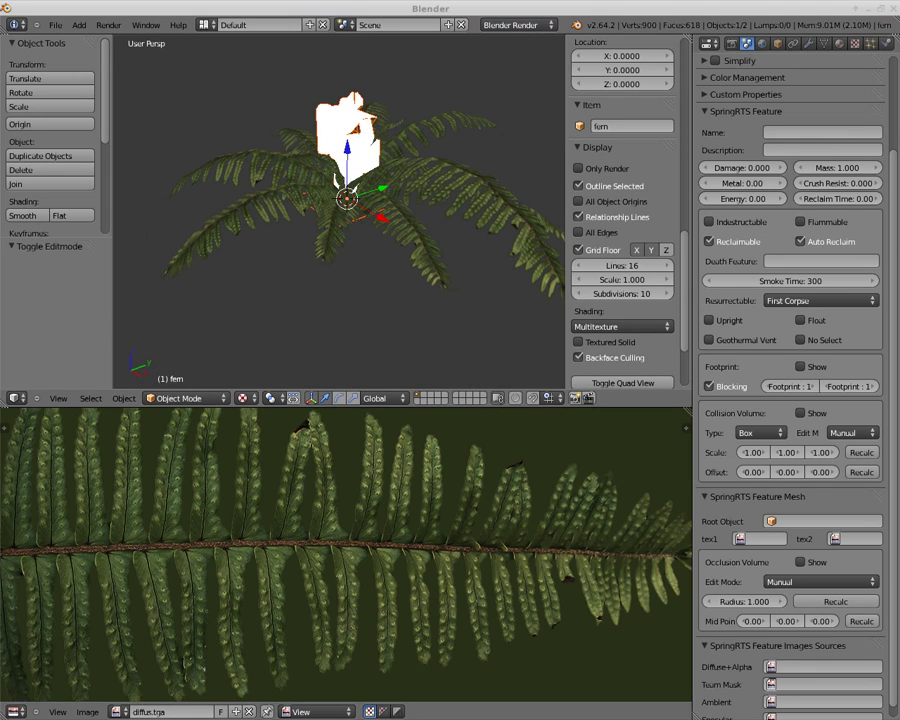
middle_click_drag(437, 209, 519, 246)
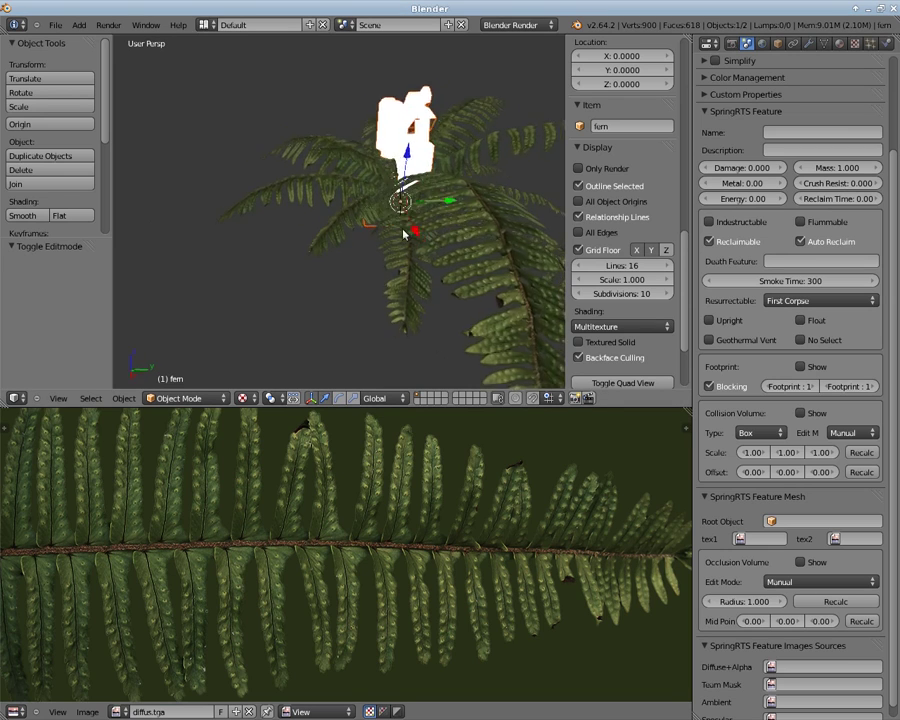
Step: Scale the fern mesh to 0.362 around a new pivot point, then return to Object Mode
key("Tab")
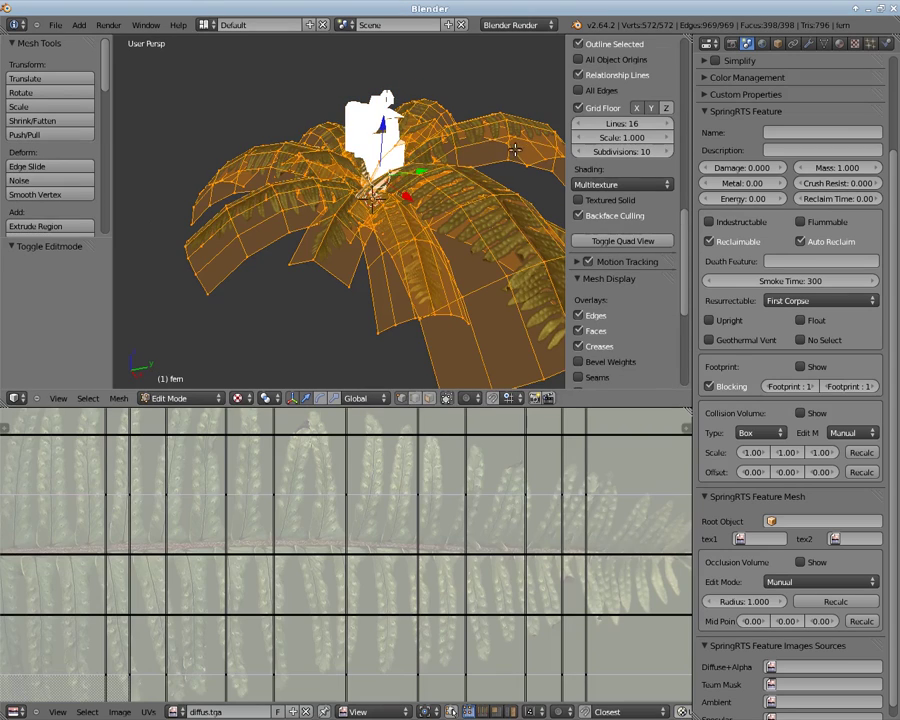
key("s")
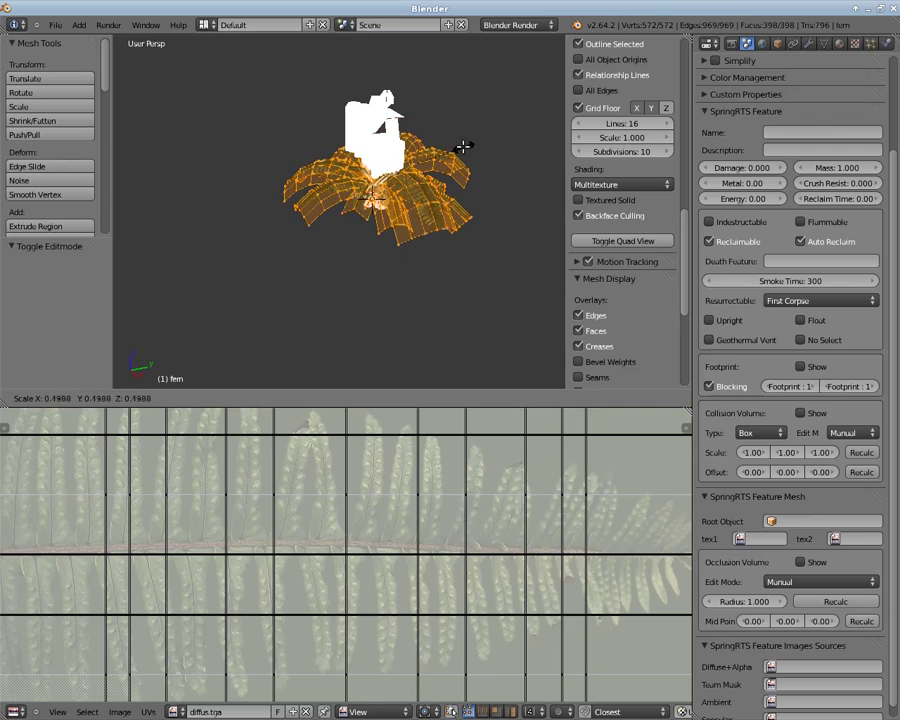
right_click(442, 150)
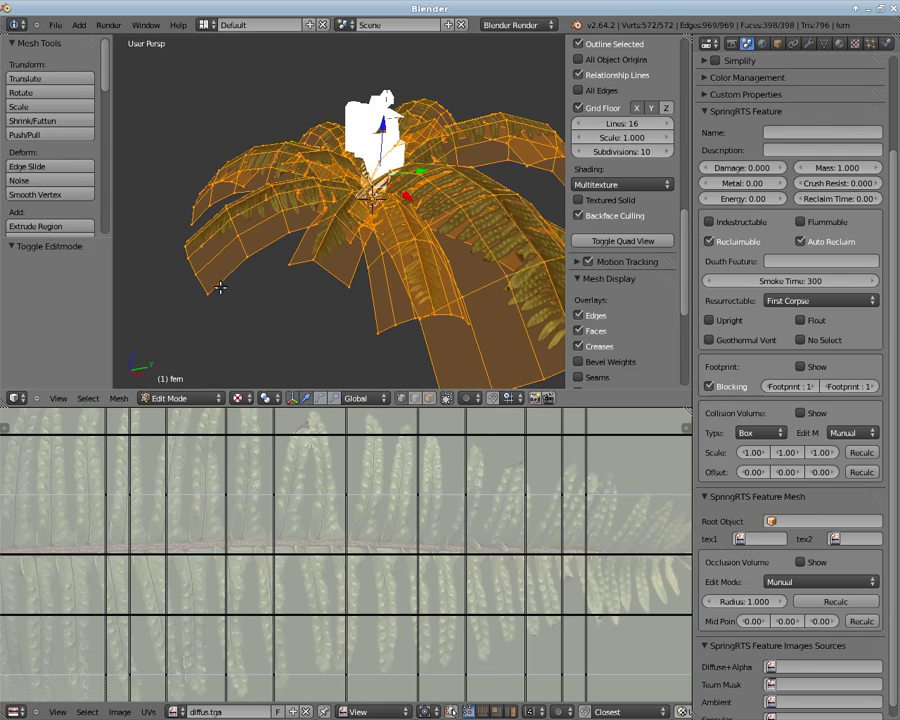
left_click(287, 398)
left_click(285, 369)
key("s")
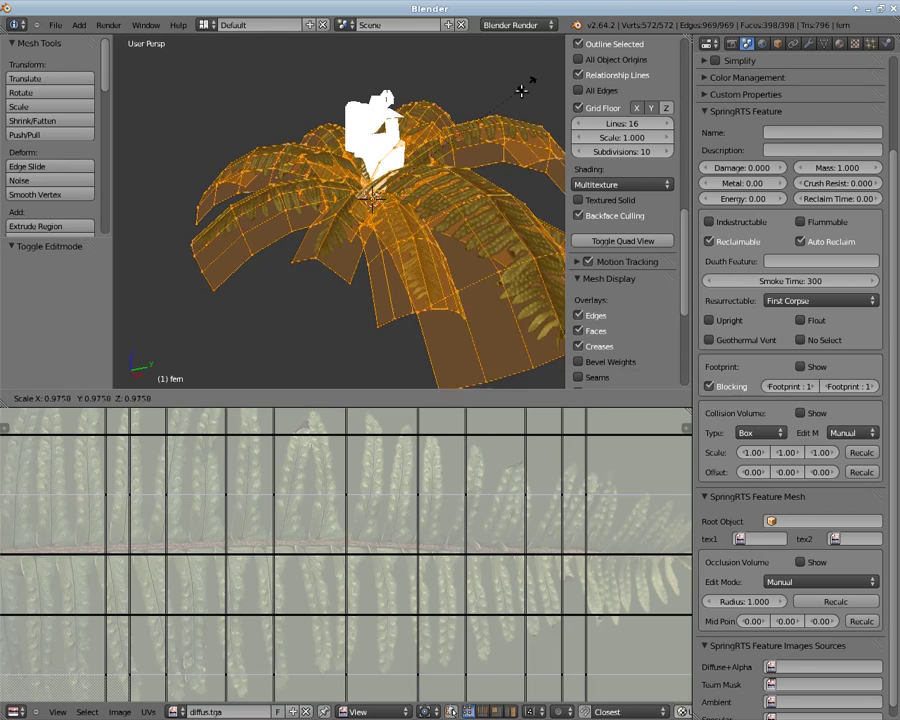
left_click(437, 162)
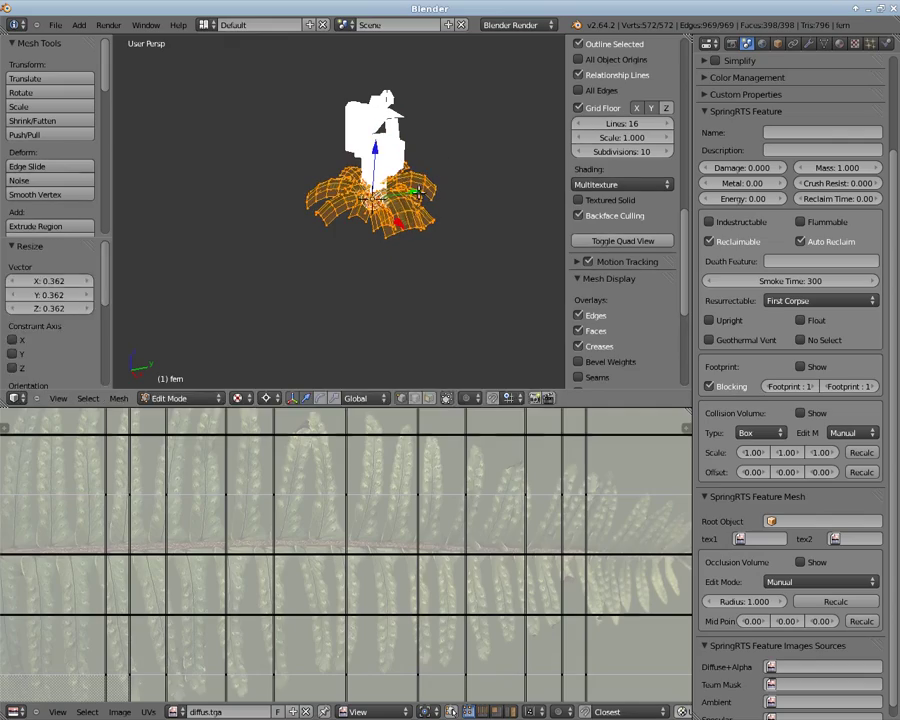
key("Tab")
scroll(260, 190, "up", 2)
scroll(260, 190, "up", 2)
mouse_move(260, 190)
middle_mouse_down()
mouse_move(232, 147)
mouse_move(234, 206)
mouse_move(310, 161)
middle_mouse_up()
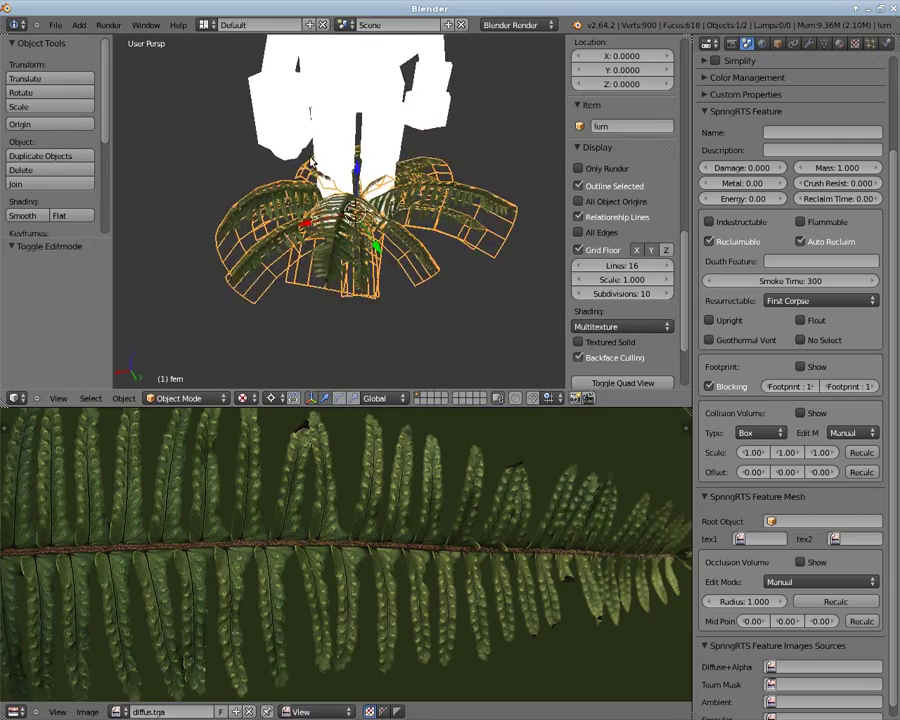
Step: Delete the white armcom object from the scene
right_click(392, 92)
key("x")
left_click(385, 88)
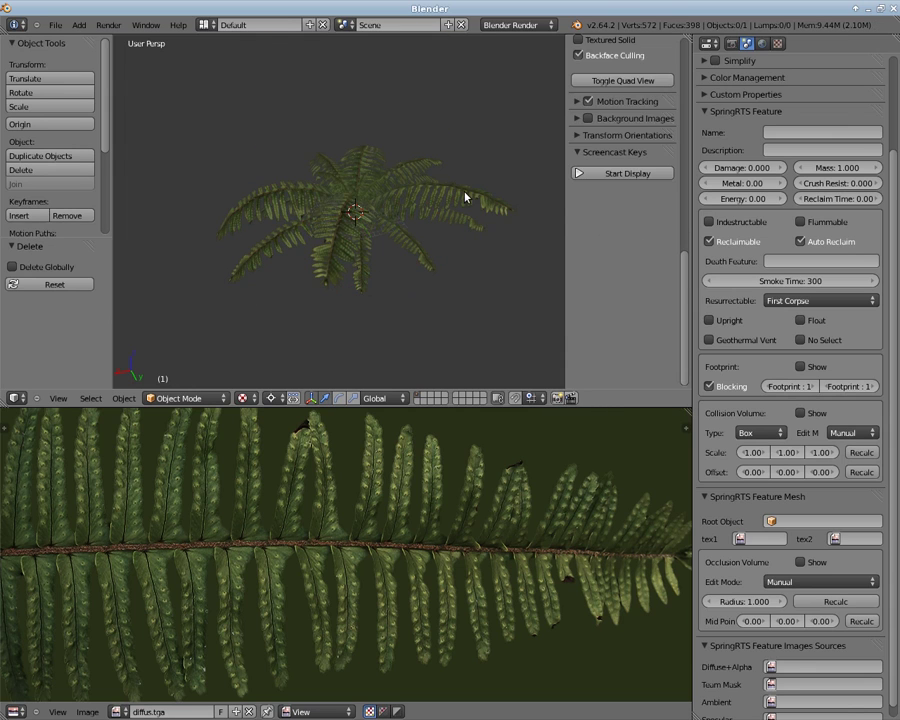
Step: Set fern as the SpringRTS feature's root object and show its collision volume
right_click(466, 195)
left_click(772, 521)
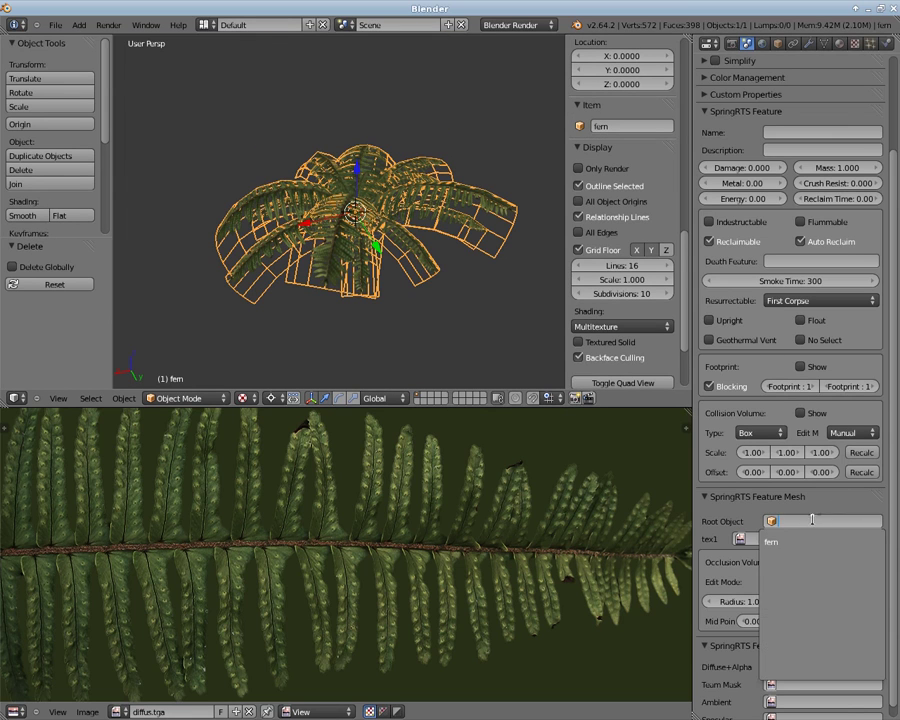
left_click(775, 538)
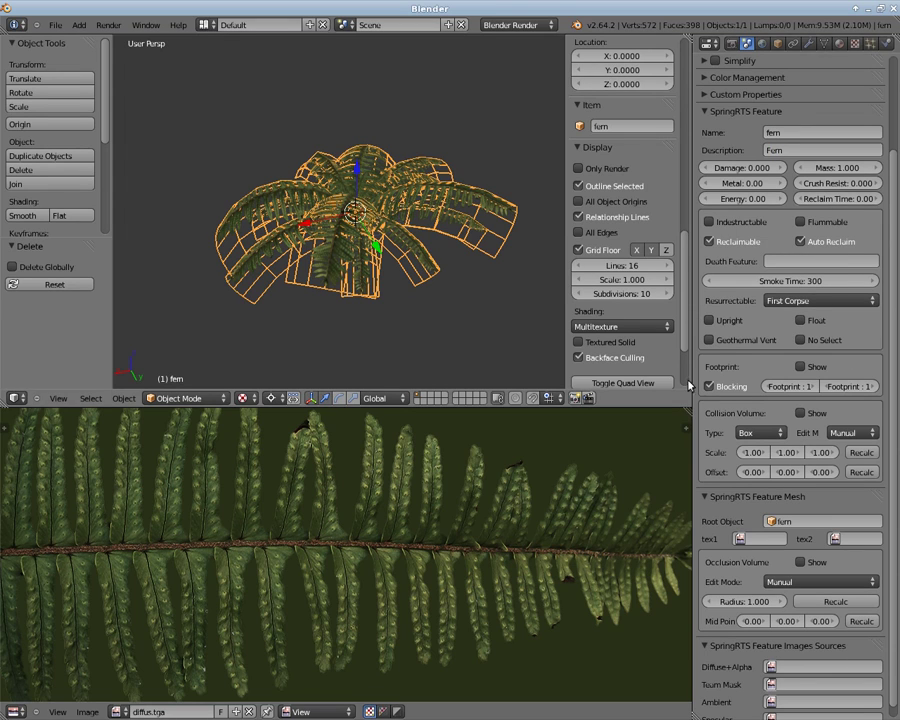
left_click(818, 414)
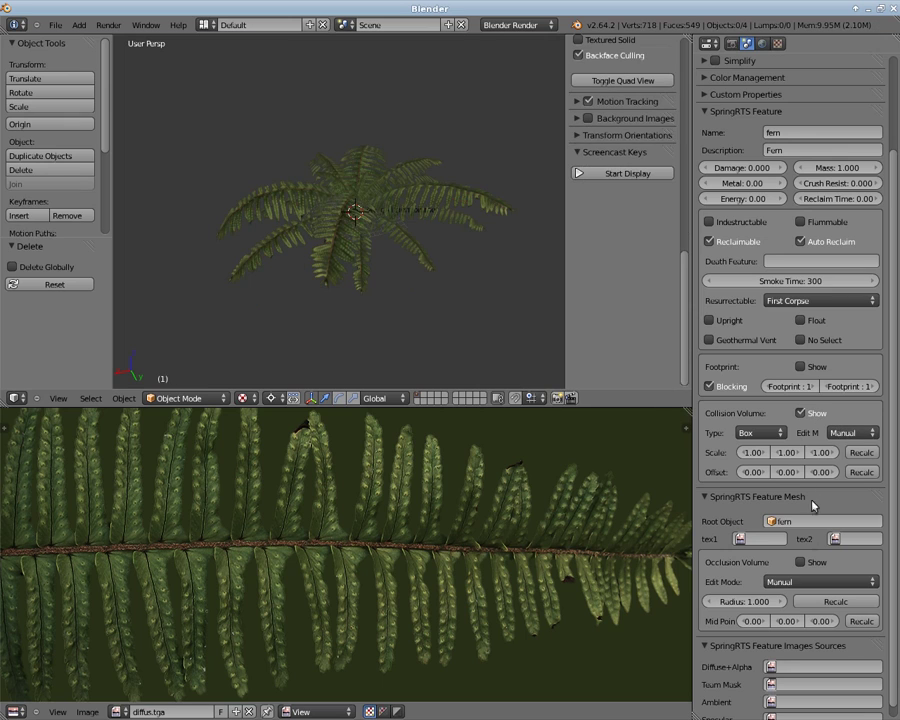
Step: Show the occlusion volume and recalculate its mid point and radius (14.852)
left_click(815, 565)
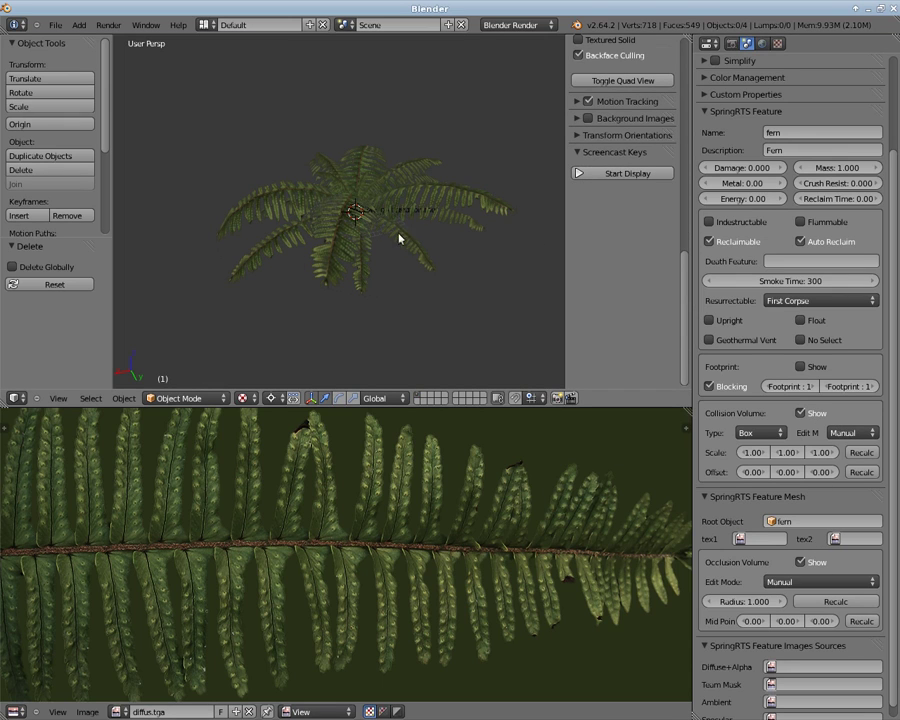
mouse_move(398, 238)
middle_mouse_down()
mouse_move(352, 182)
mouse_move(300, 160)
mouse_move(310, 183)
mouse_move(386, 233)
mouse_move(410, 203)
mouse_move(446, 318)
mouse_move(388, 161)
mouse_move(406, 221)
mouse_move(308, 151)
mouse_move(329, 154)
mouse_move(407, 231)
middle_mouse_up()
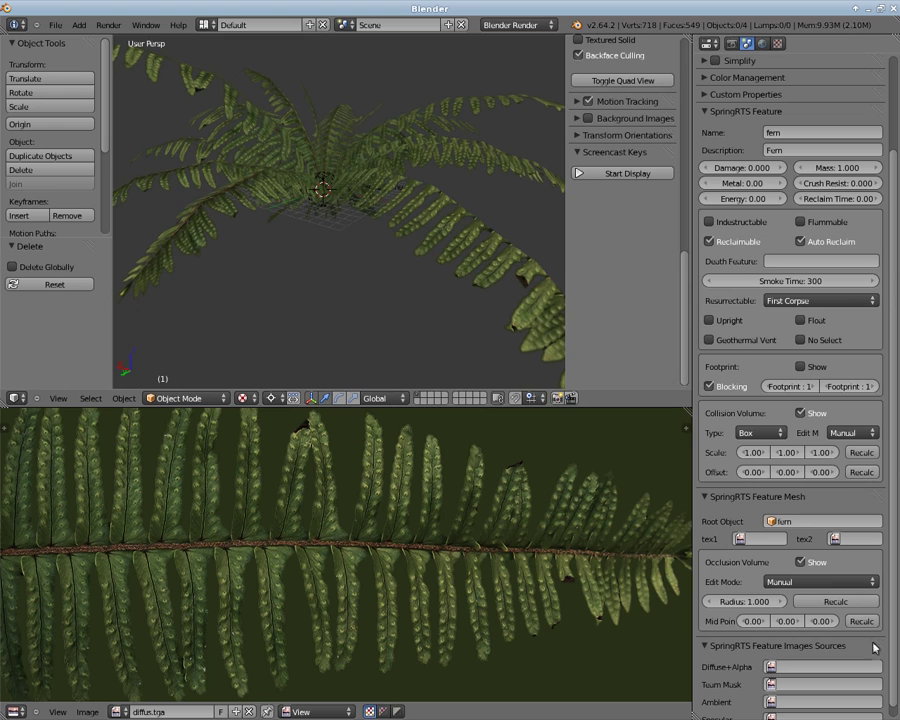
left_click(869, 624)
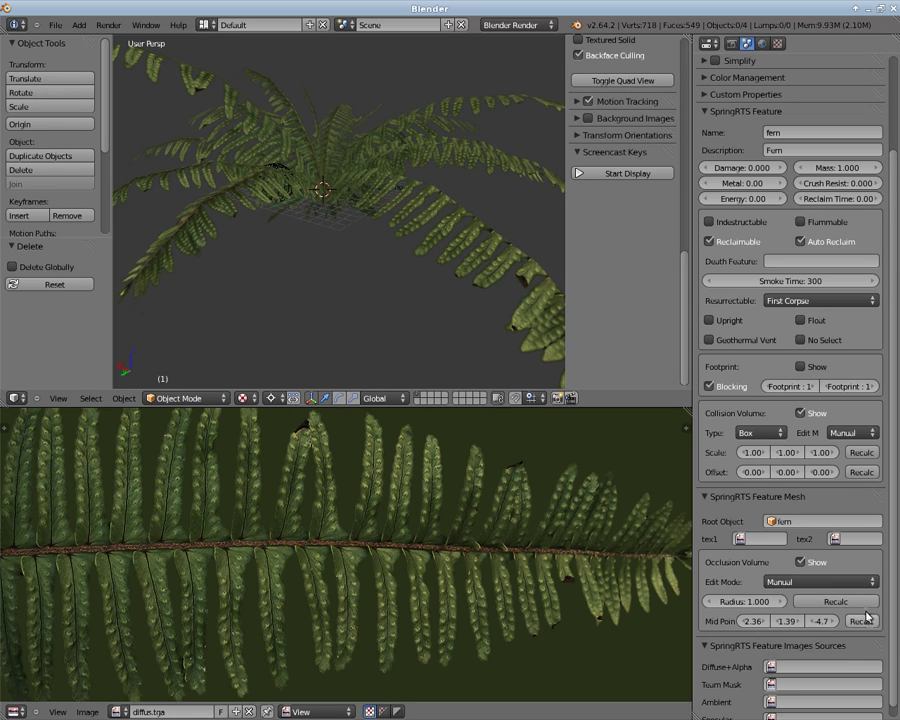
left_click(866, 603)
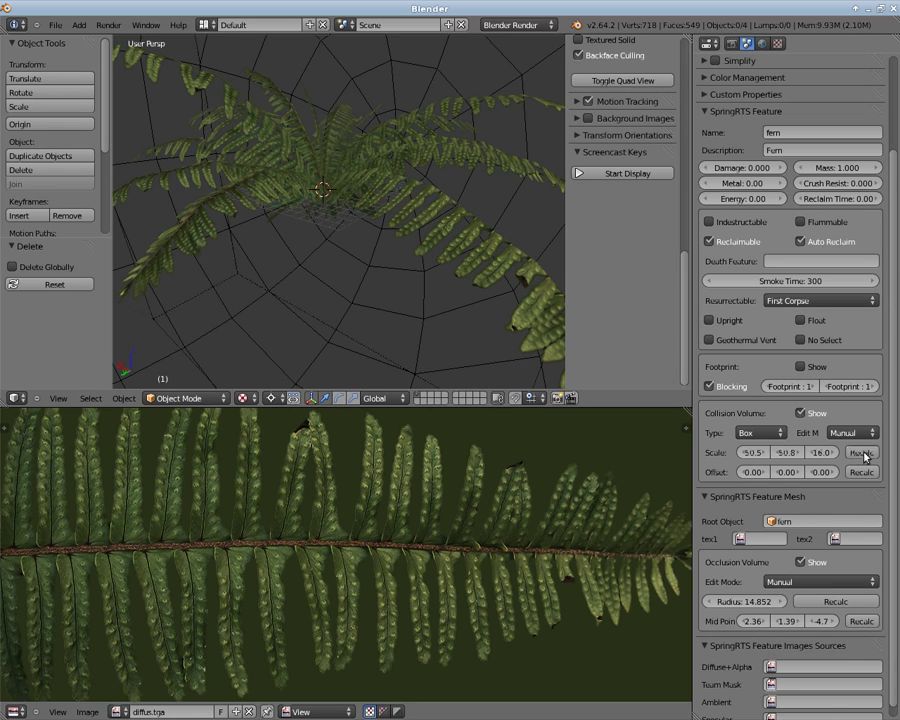
Step: Change the collision volume type to Ellipsoid, sized 50.5, 50.8, 16.0
scroll(363, 221, "down", 3)
scroll(363, 221, "down", 2)
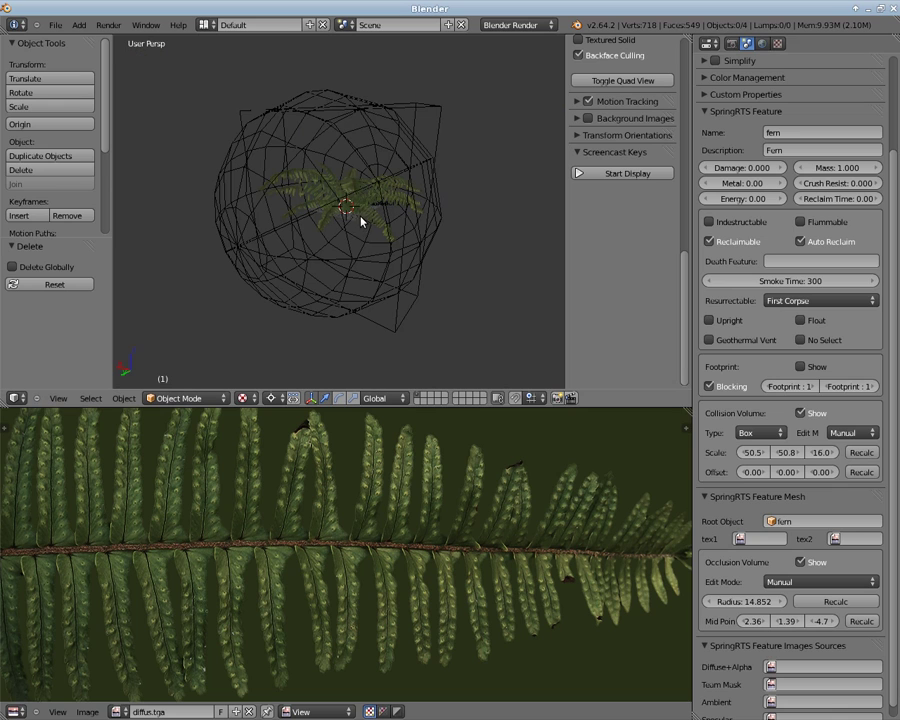
left_click(778, 433)
left_click(770, 405)
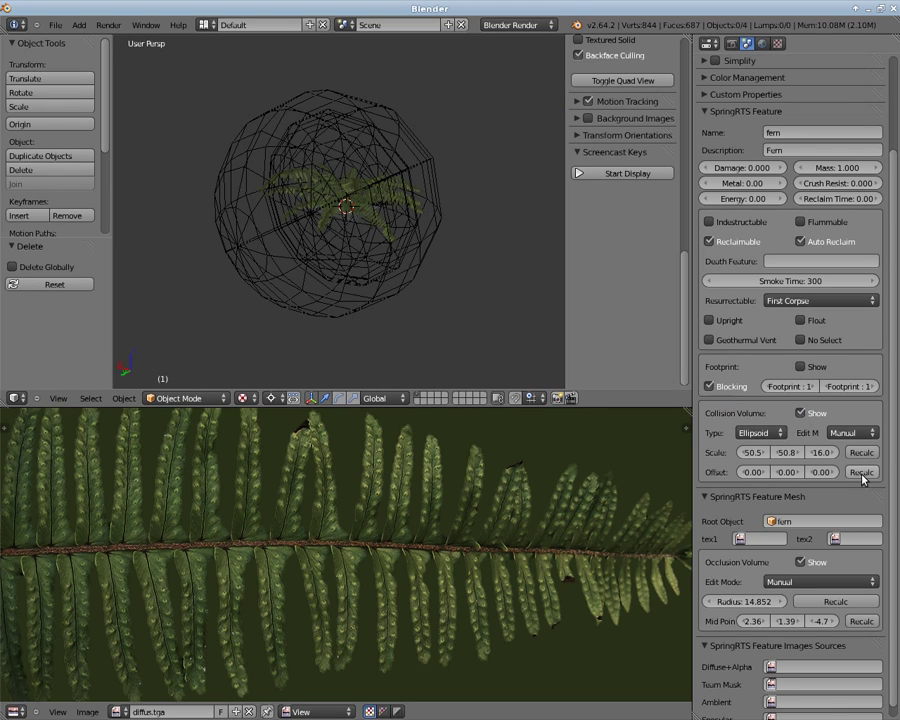
mouse_move(430, 236)
middle_mouse_down()
mouse_move(326, 212)
mouse_move(474, 214)
middle_mouse_up()
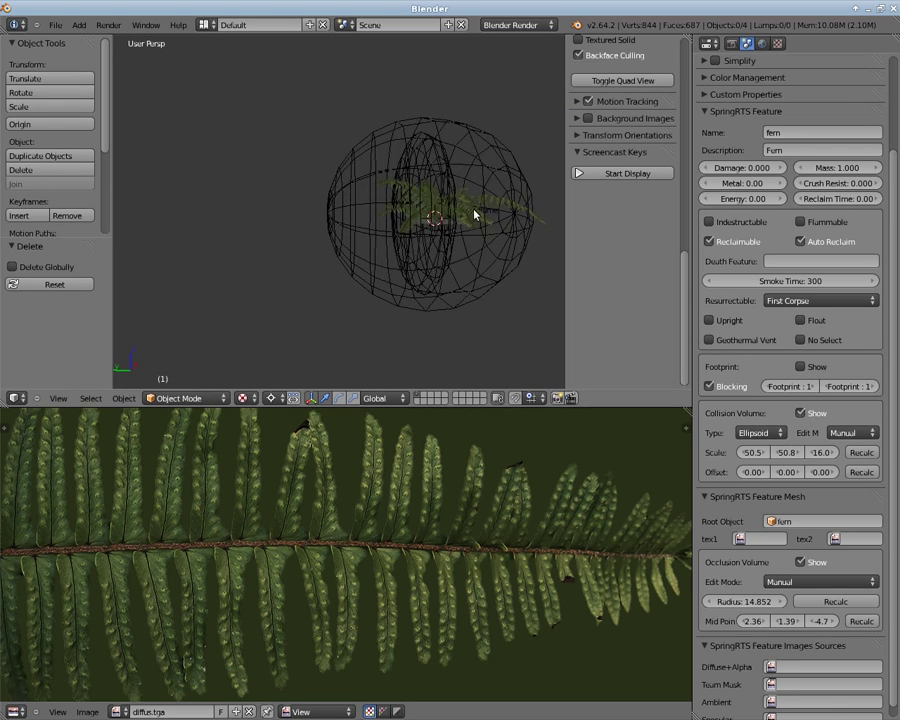
Step: Apply the fern's rotation with Ctrl+A
right_click(474, 228)
key("ctrl+a")
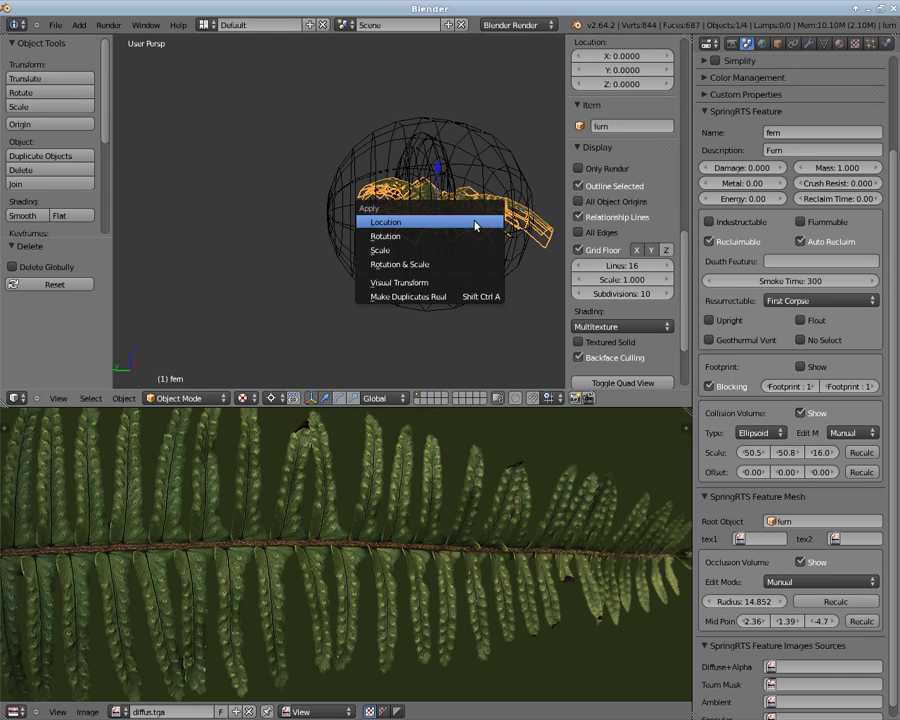
left_click(476, 234)
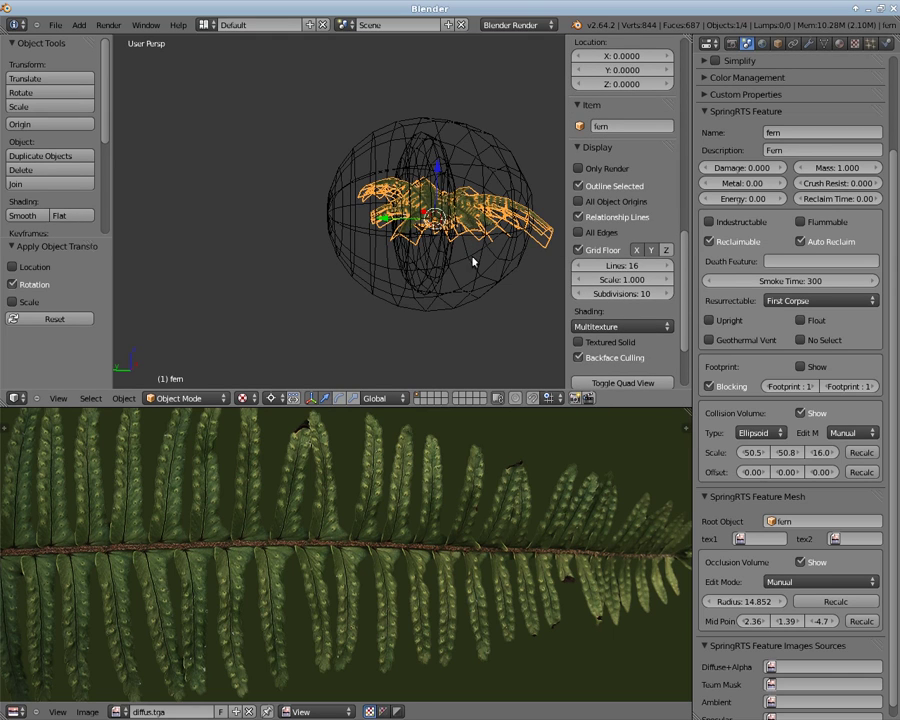
Step: Recalculate collision scale (50.5, 16.0, 50.8), occlusion radius and mid point (2.36, -4.77, -1.39)
left_click(859, 452)
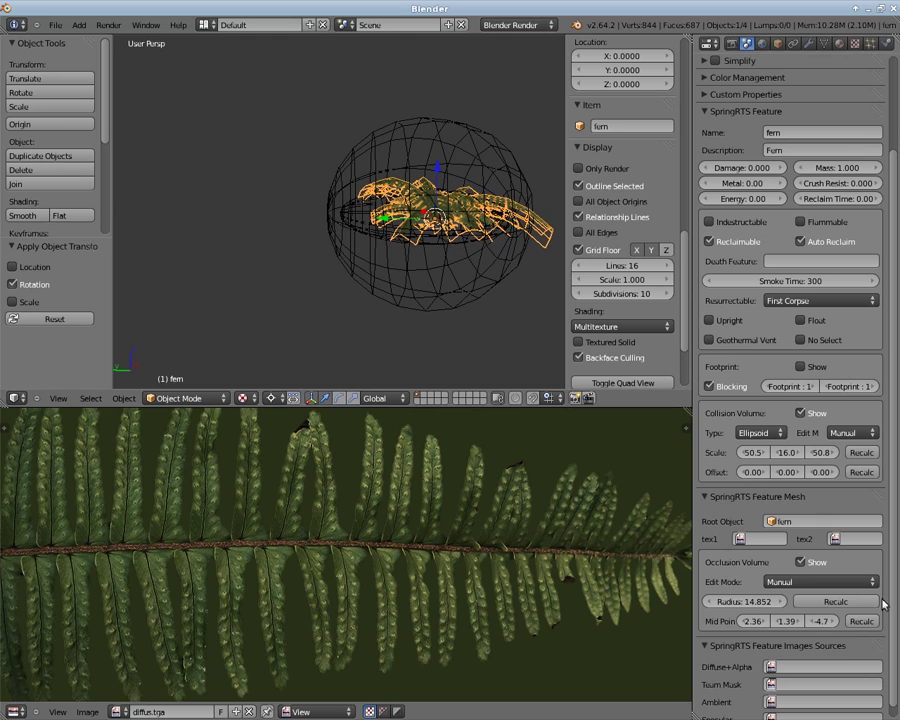
left_click(835, 601)
middle_click_drag(376, 212, 540, 320)
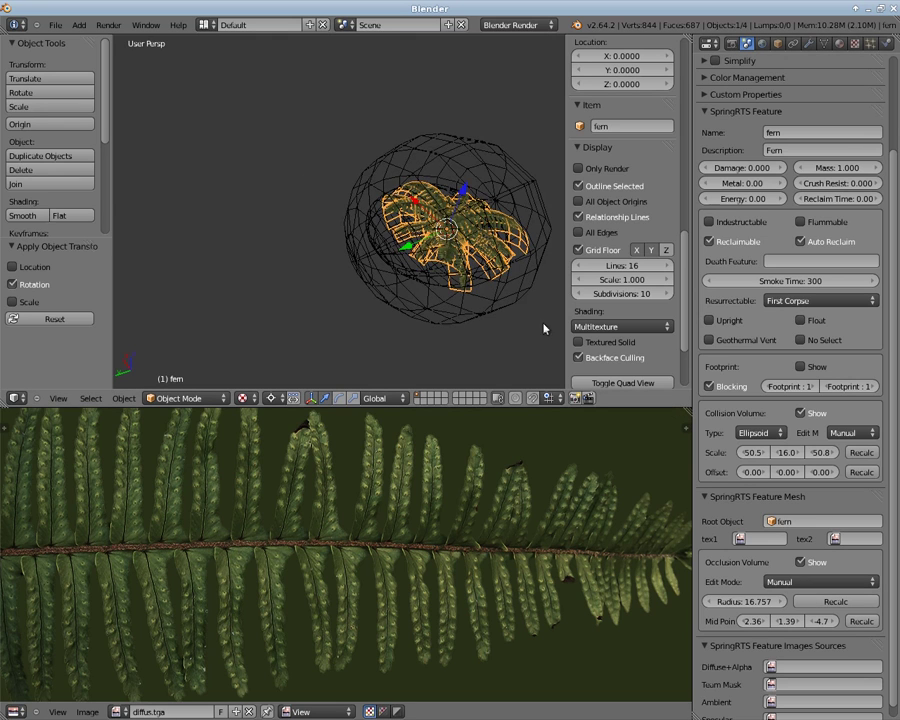
left_click(861, 621)
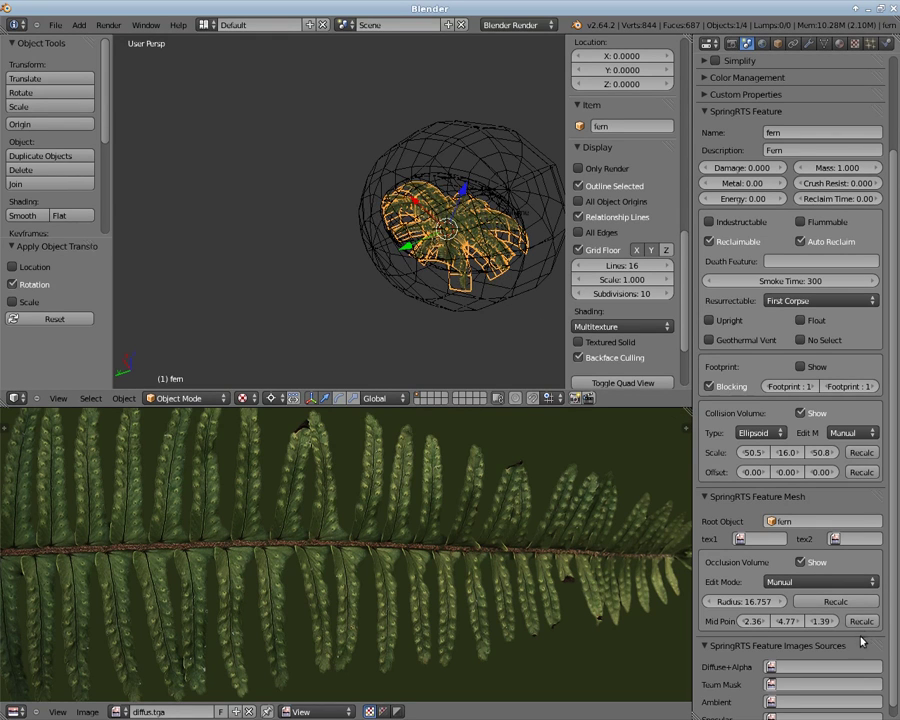
left_click(835, 601)
mouse_move(538, 287)
middle_mouse_down()
mouse_move(318, 210)
mouse_move(352, 183)
mouse_move(364, 135)
mouse_move(360, 203)
mouse_move(380, 313)
mouse_move(392, 311)
mouse_move(337, 169)
mouse_move(416, 197)
mouse_move(412, 187)
middle_mouse_up()
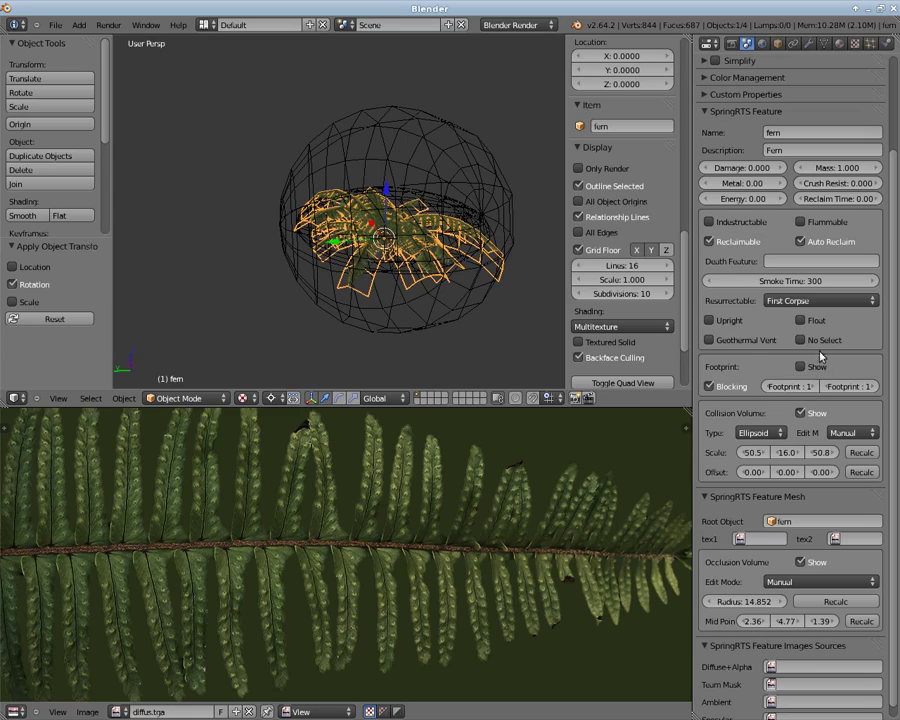
Step: Show the footprint plane and switch to a top orthographic view of the fern
left_click(818, 369)
scroll(284, 182, "up", 3)
scroll(284, 182, "up", 3)
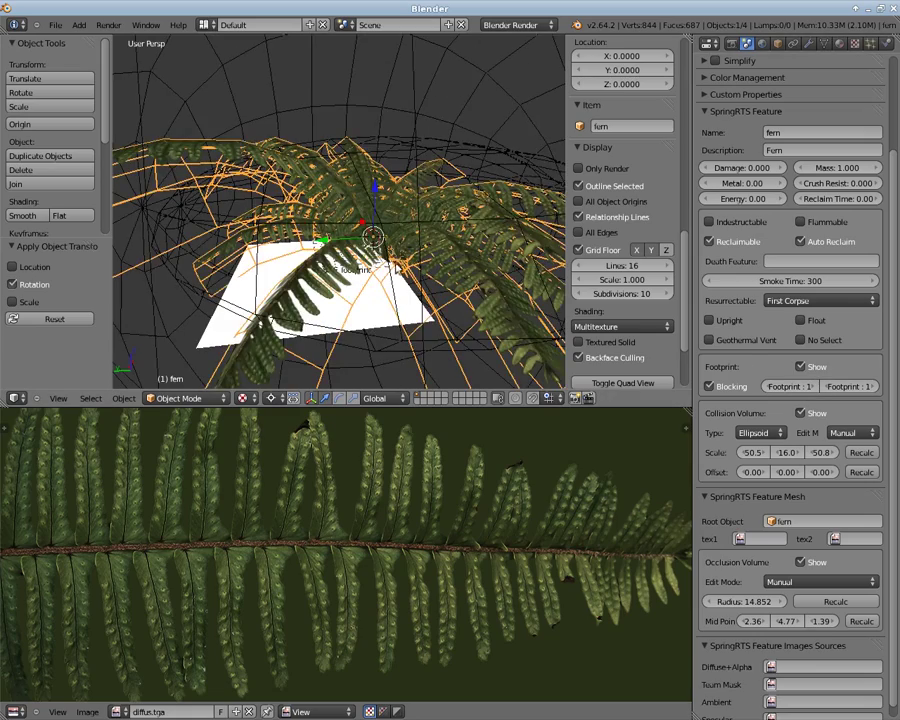
mouse_move(284, 185)
middle_mouse_down()
mouse_move(403, 217)
mouse_move(416, 232)
middle_mouse_up()
key("KP_7")
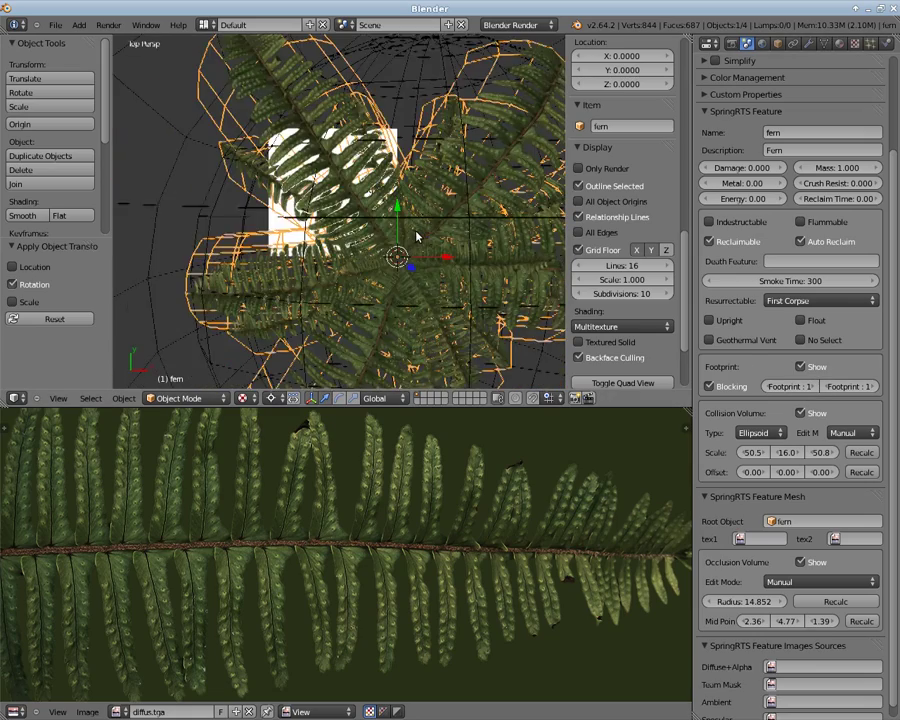
key("KP_5")
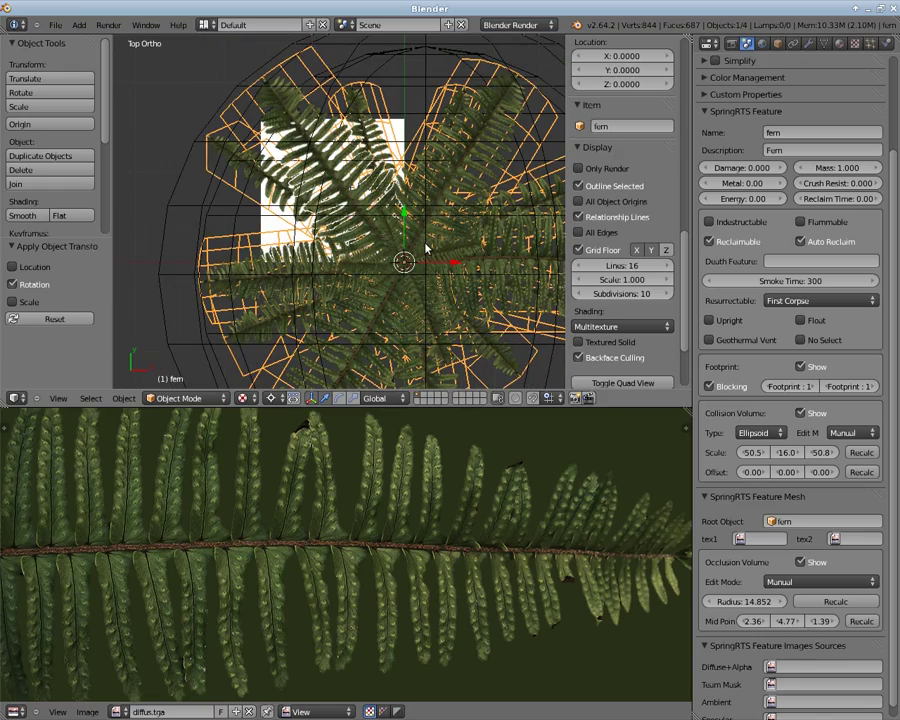
Step: Set the footprint to 2 by 2 and move the fern by -8.002, 8.002
key("g")
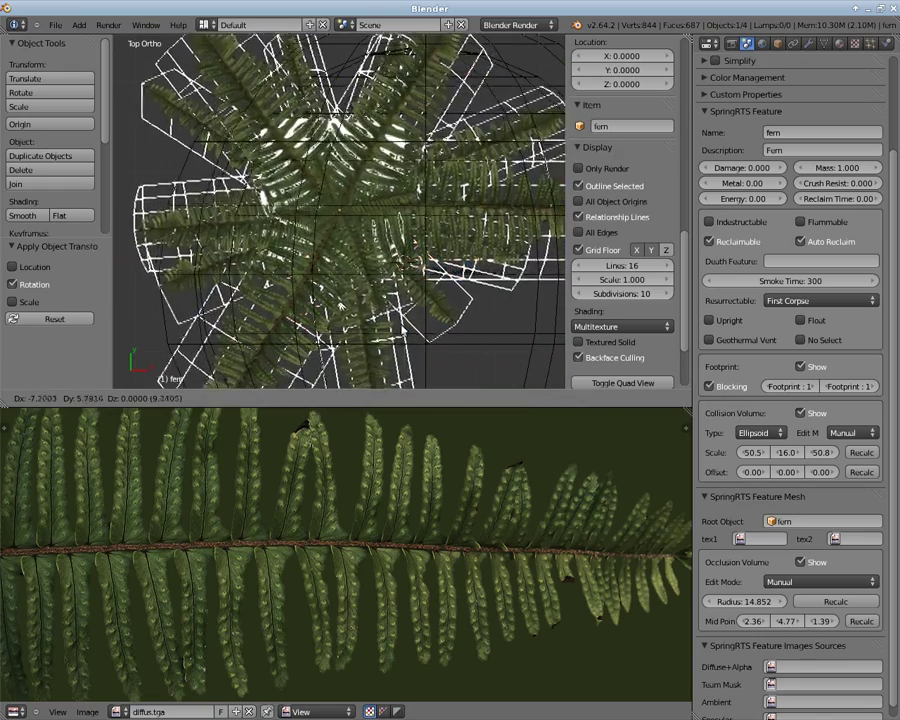
key("Return")
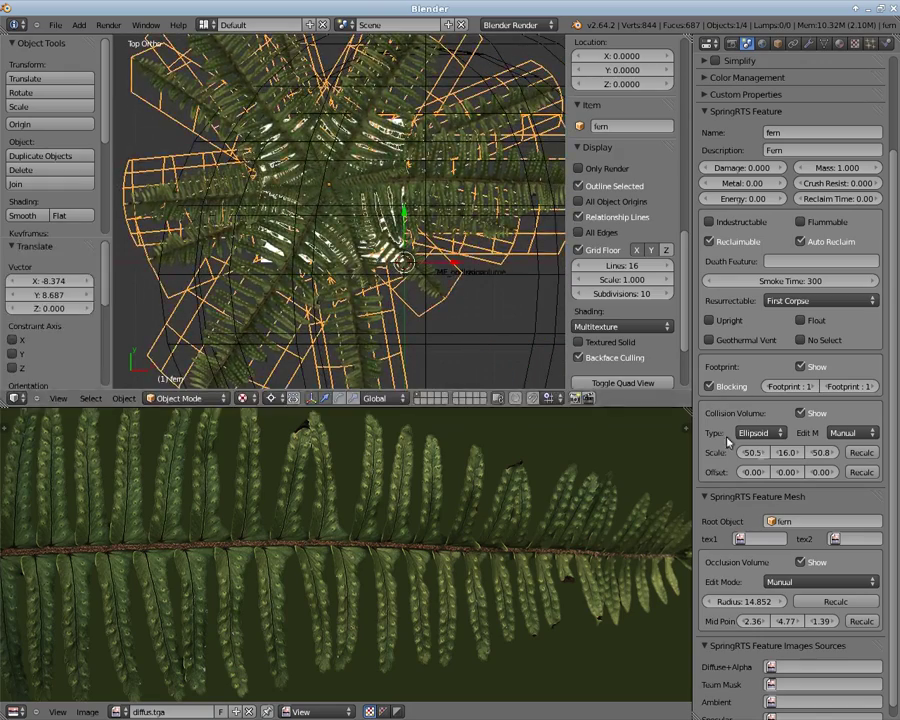
left_click(817, 387)
left_click(876, 387)
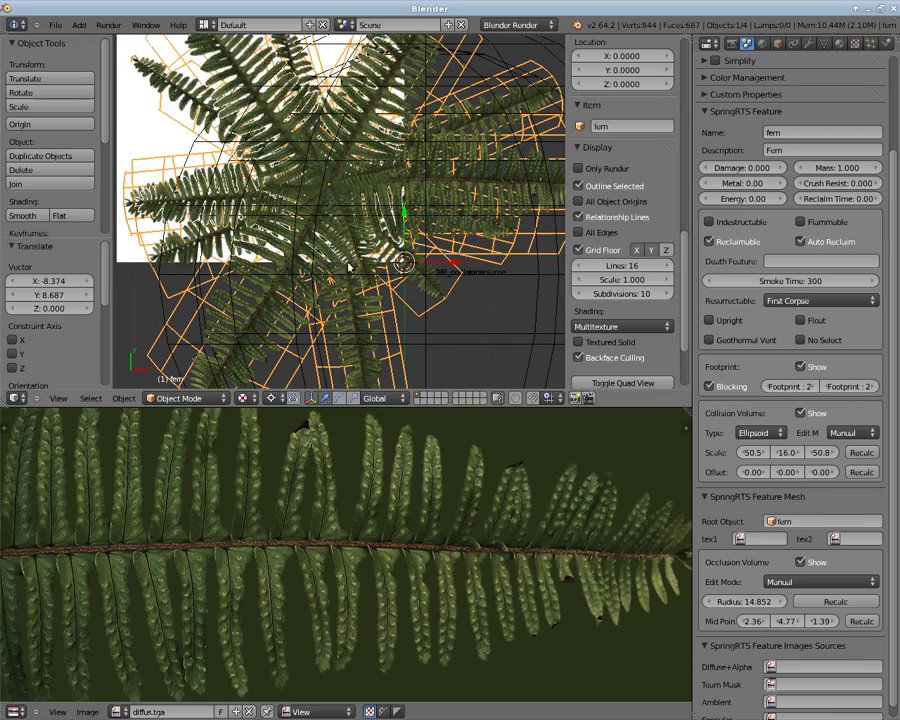
scroll(400, 250, "down", 4)
key("g")
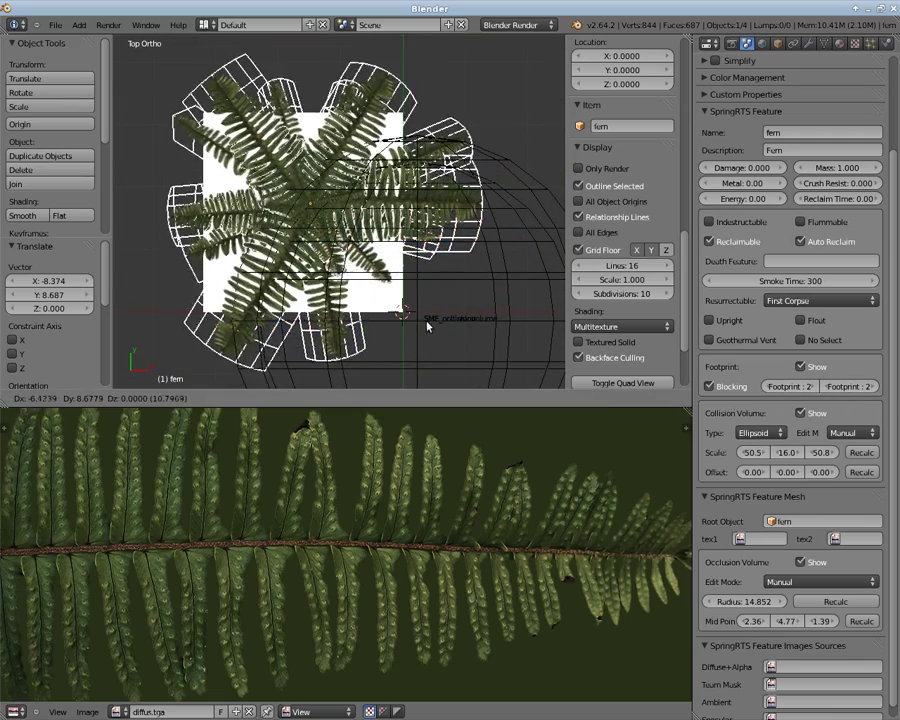
left_click(422, 380)
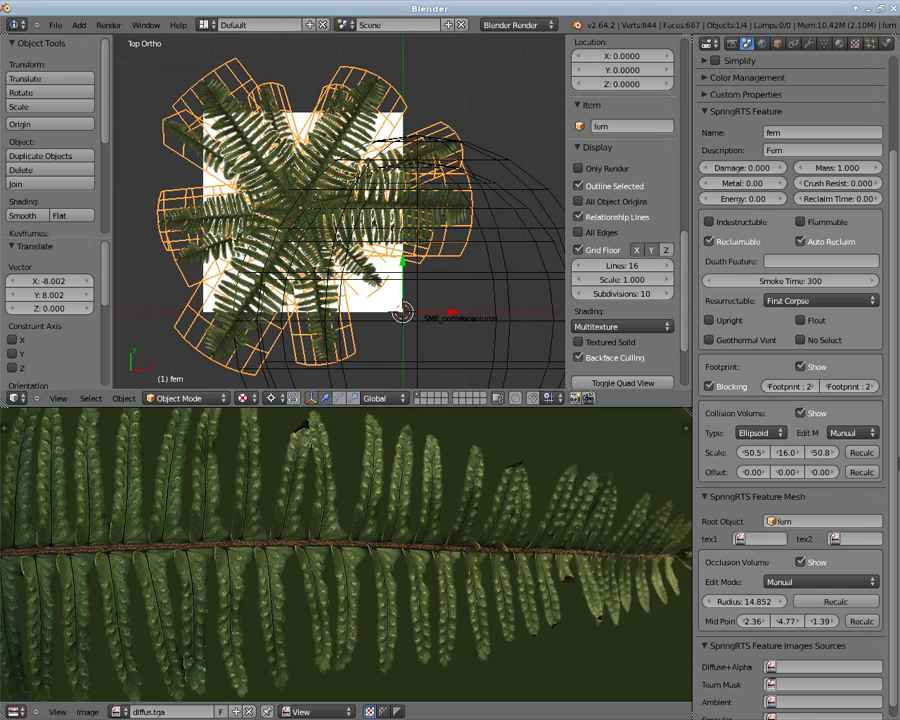
Step: Recalculate the collision volume to offset about -16, 0, -16 and recentre the occlusion volume
left_click(866, 455)
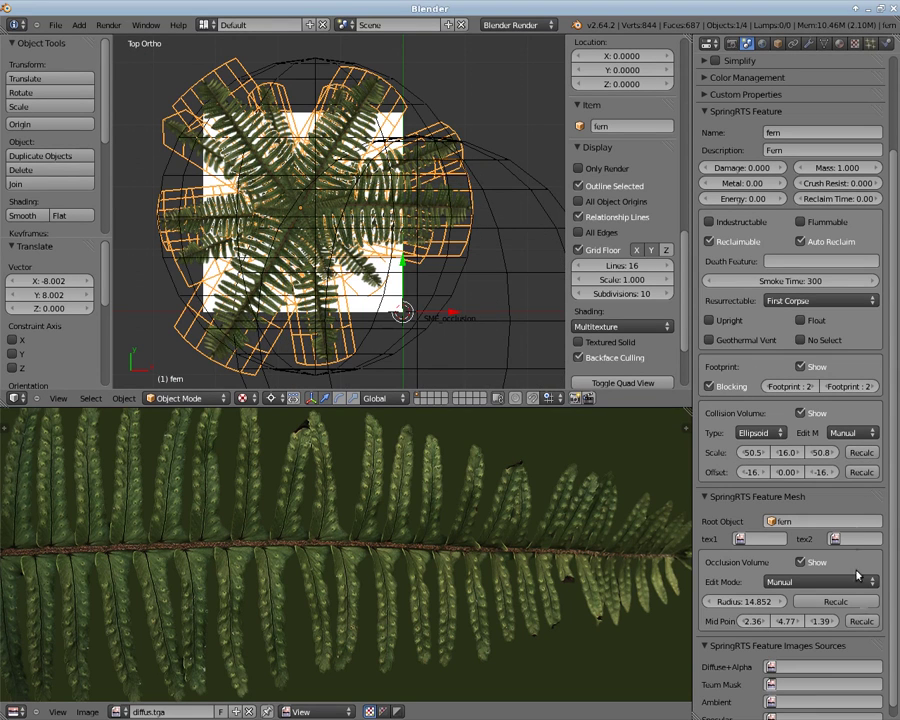
left_click(860, 622)
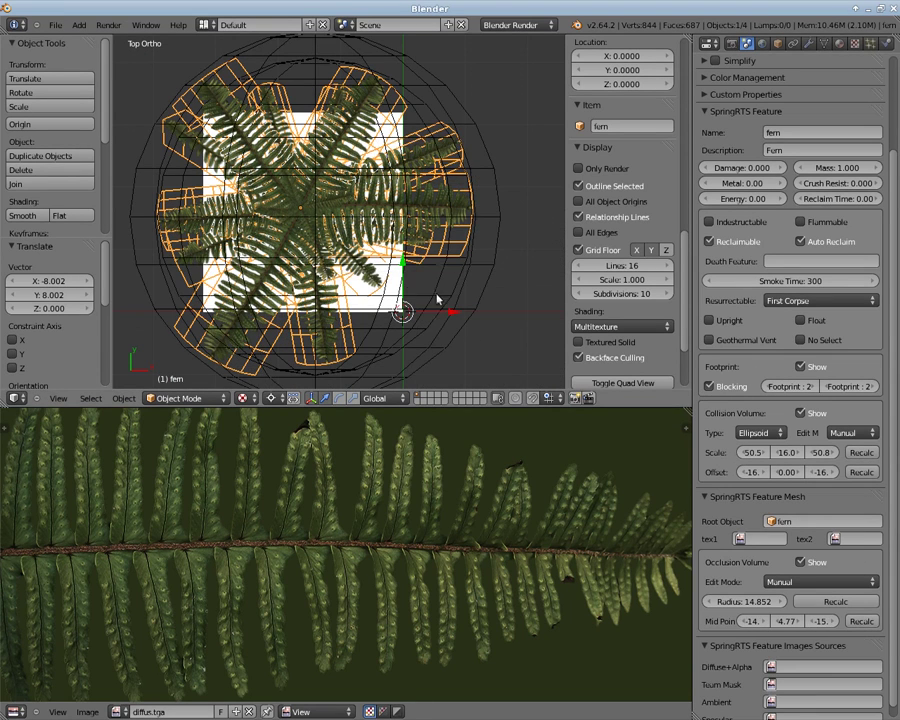
mouse_move(437, 298)
middle_mouse_down()
mouse_move(281, 141)
mouse_move(281, 88)
mouse_move(383, 175)
mouse_move(358, 217)
mouse_move(424, 227)
mouse_move(345, 232)
mouse_move(432, 262)
middle_mouse_up()
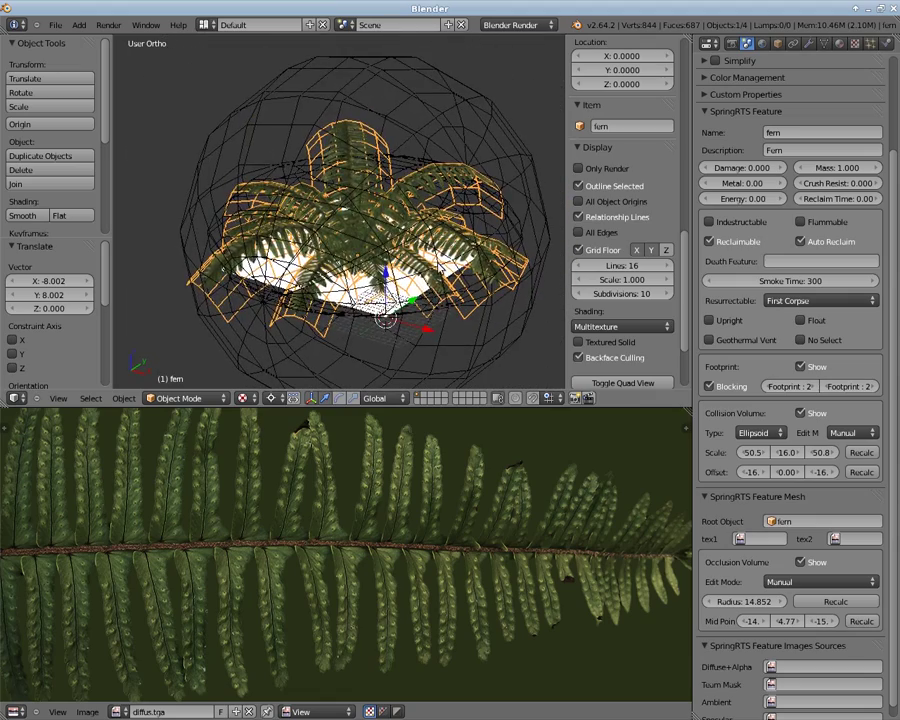
Step: Export the fern as a SpringRTS feature named fern into Measure/measure.sdd
left_click(58, 26)
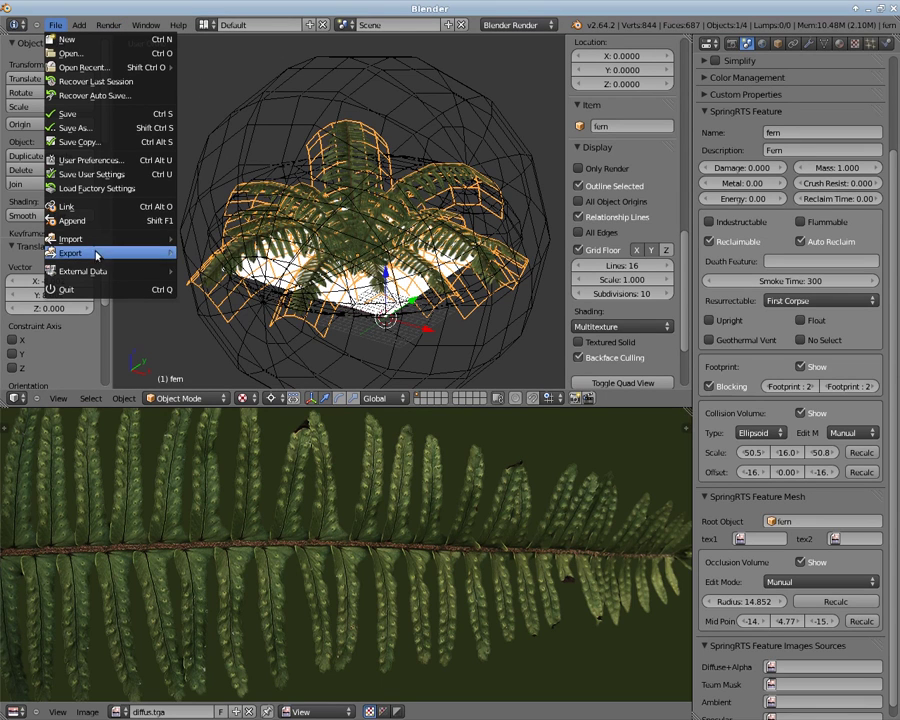
mouse_move(85, 253)
left_click(280, 363)
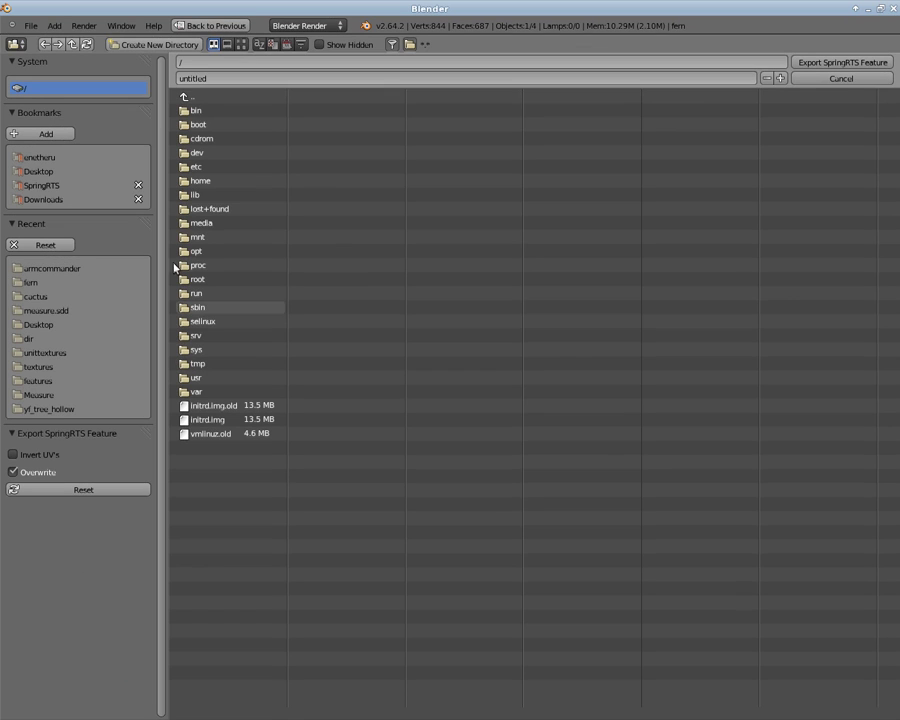
left_click(40, 396)
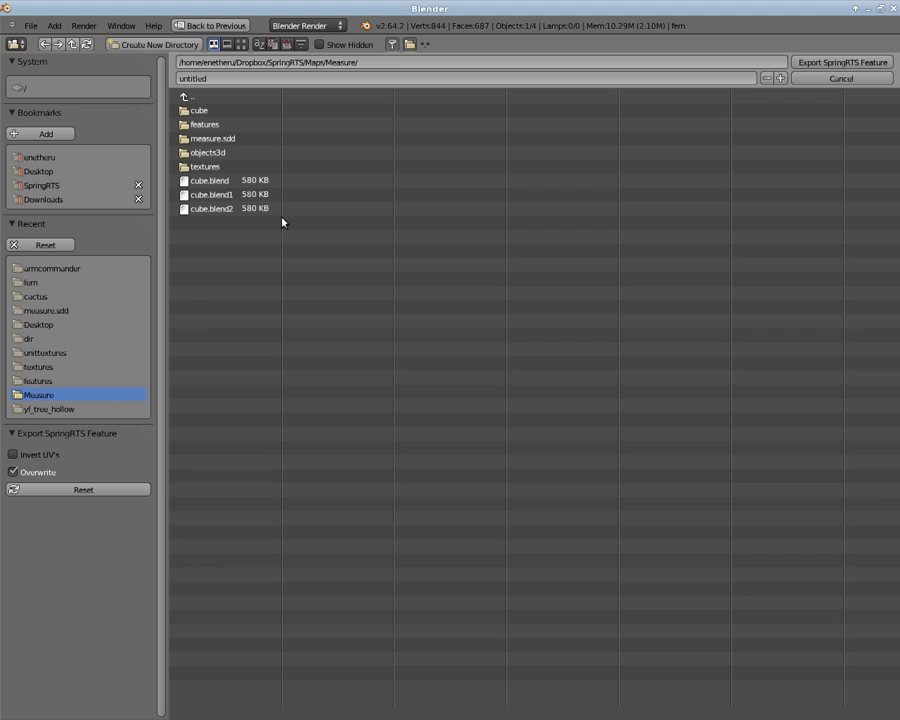
left_click(218, 140)
left_click(219, 78)
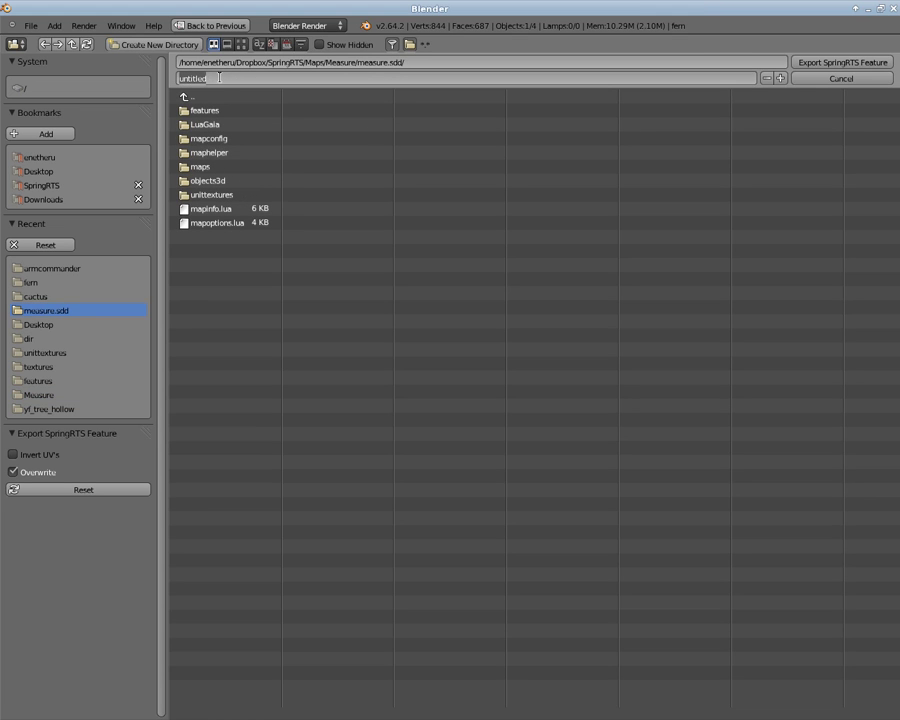
type("fern")
key("Return")
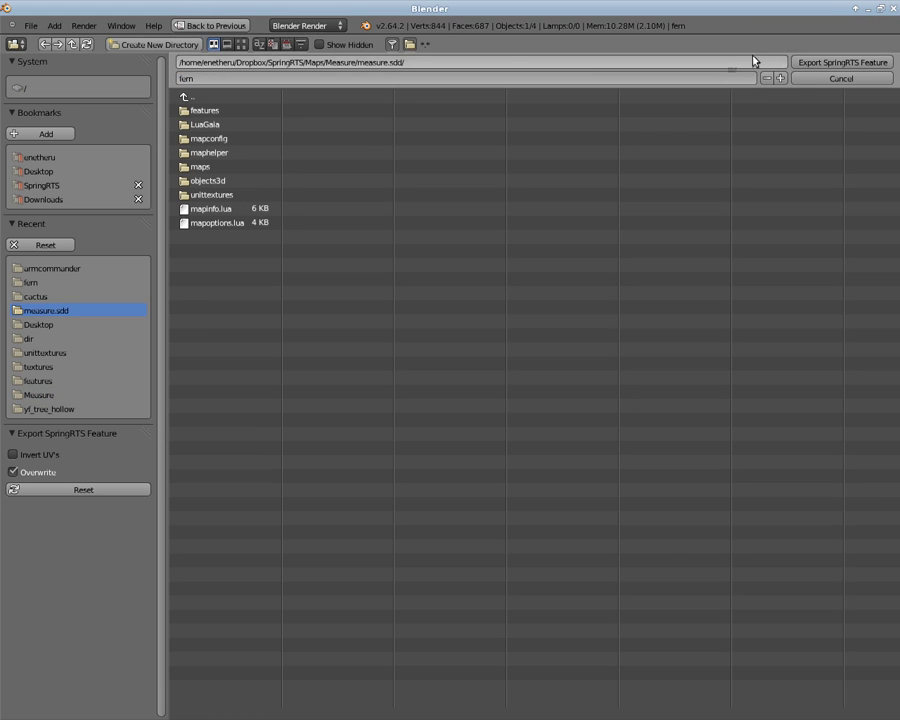
left_click(840, 64)
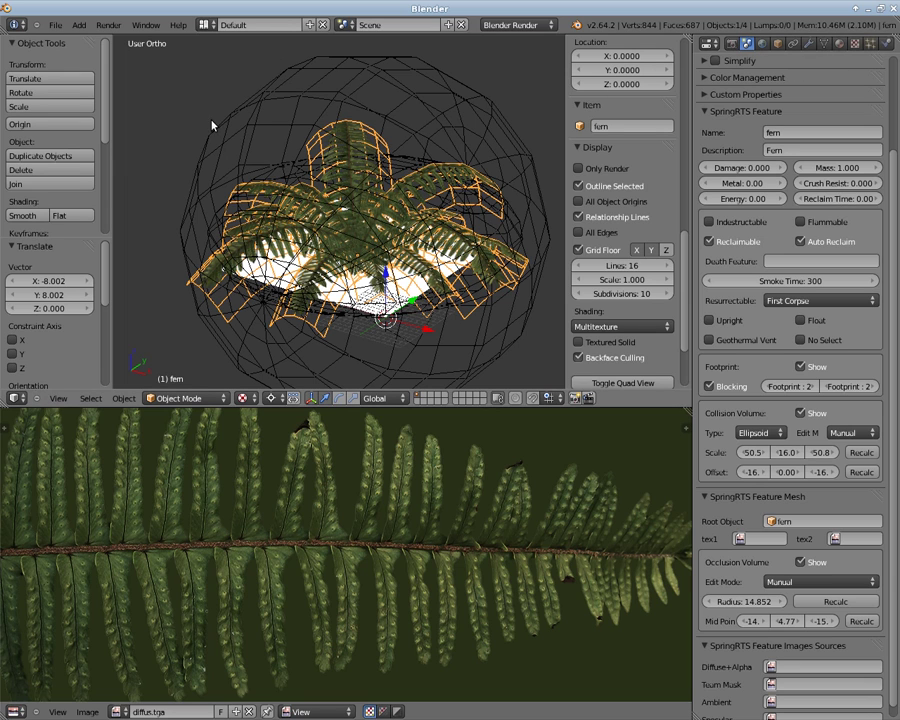
Step: Save the scene as fern.blend in the Downloads/fern folder
left_click(55, 24)
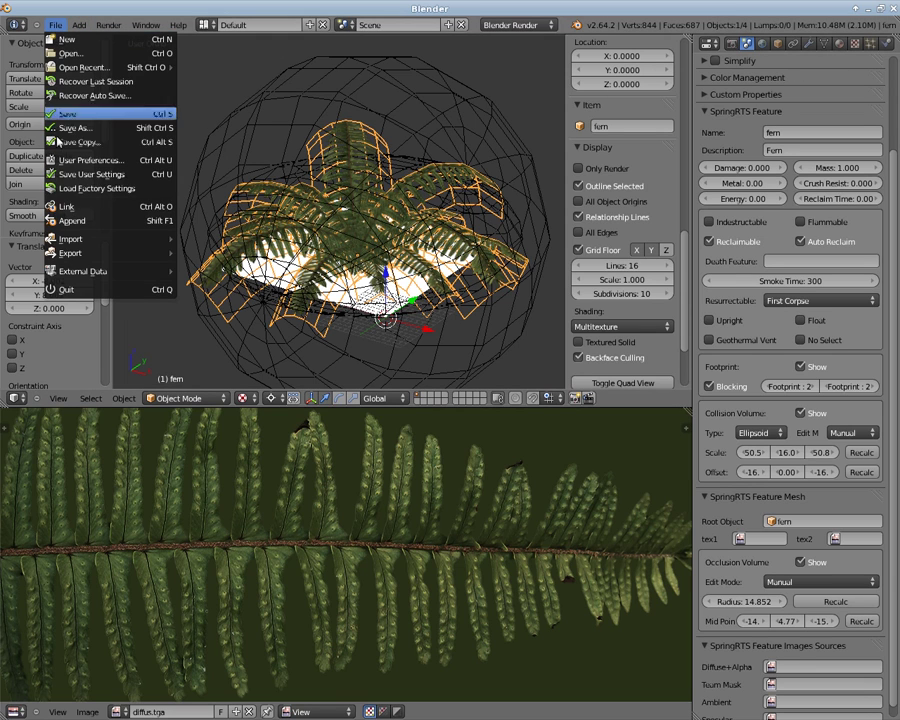
left_click(88, 128)
left_click(44, 199)
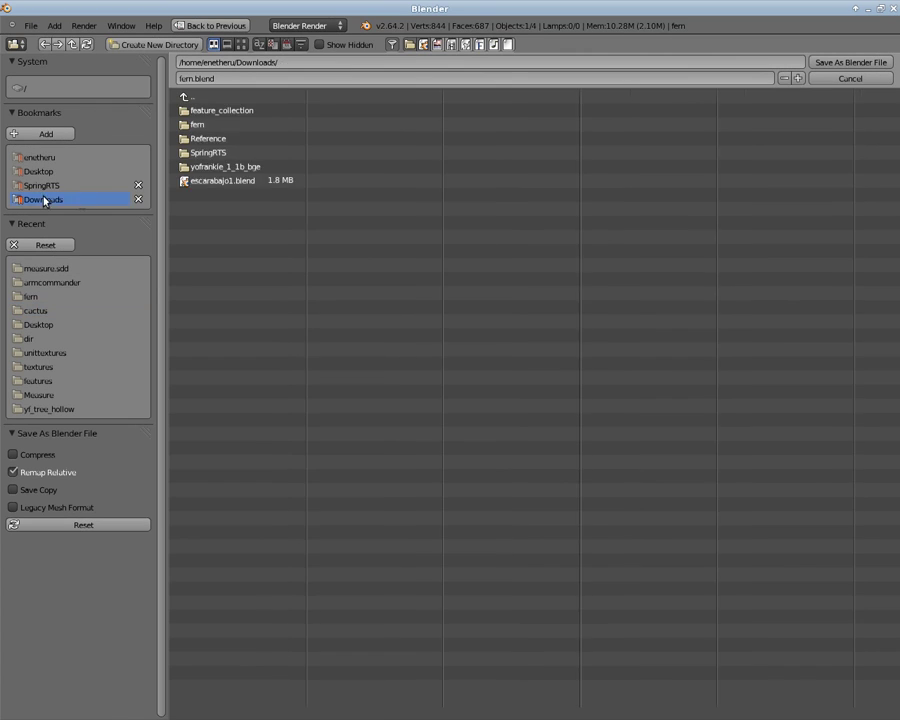
left_click(205, 123)
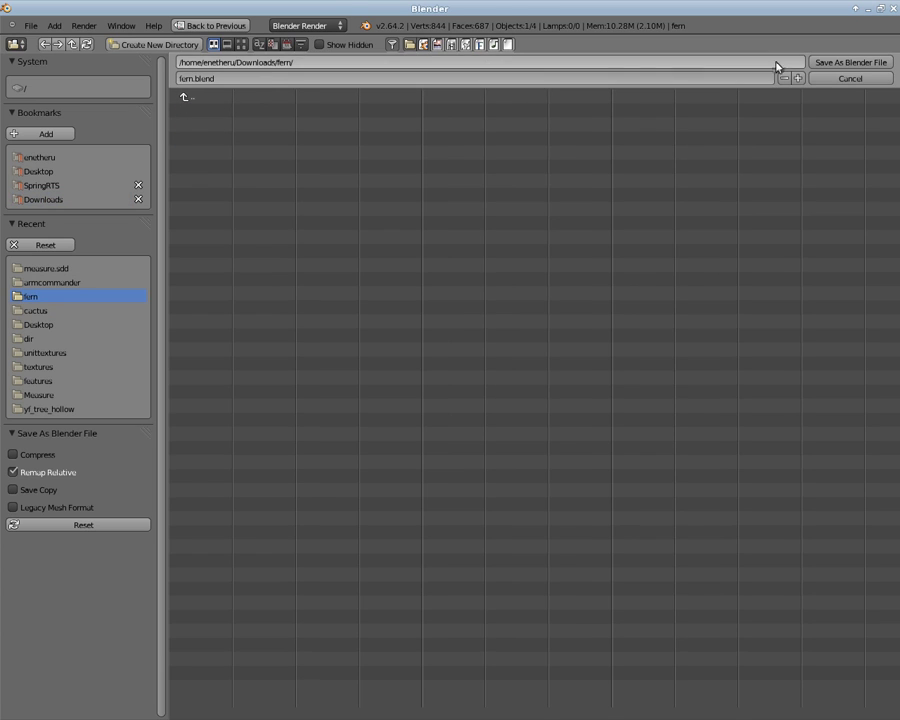
left_click(850, 62)
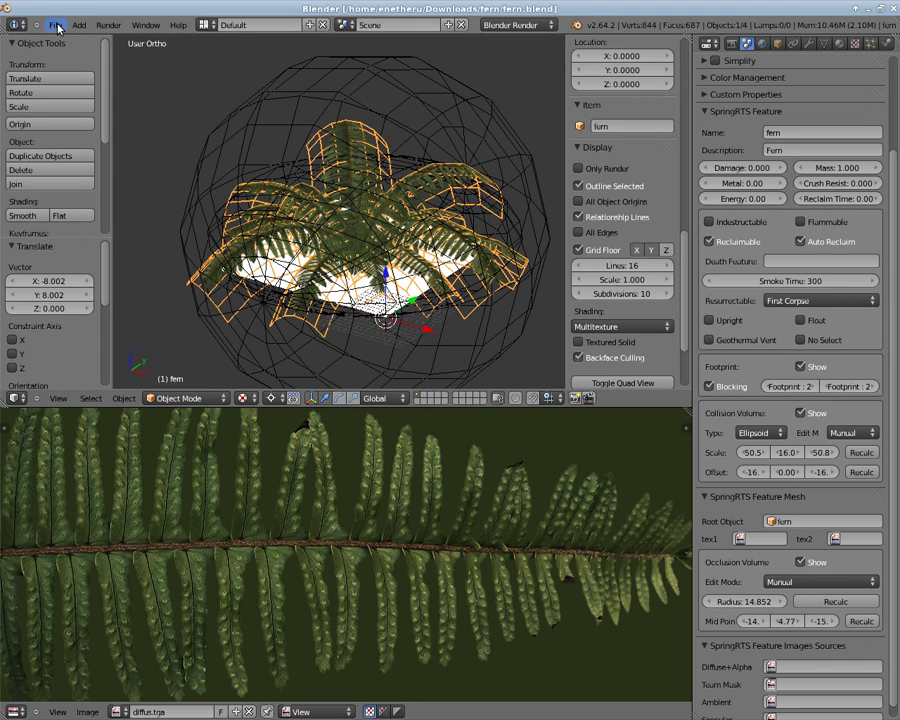
Step: Quit Blender
left_click(50, 24)
left_click(50, 192)
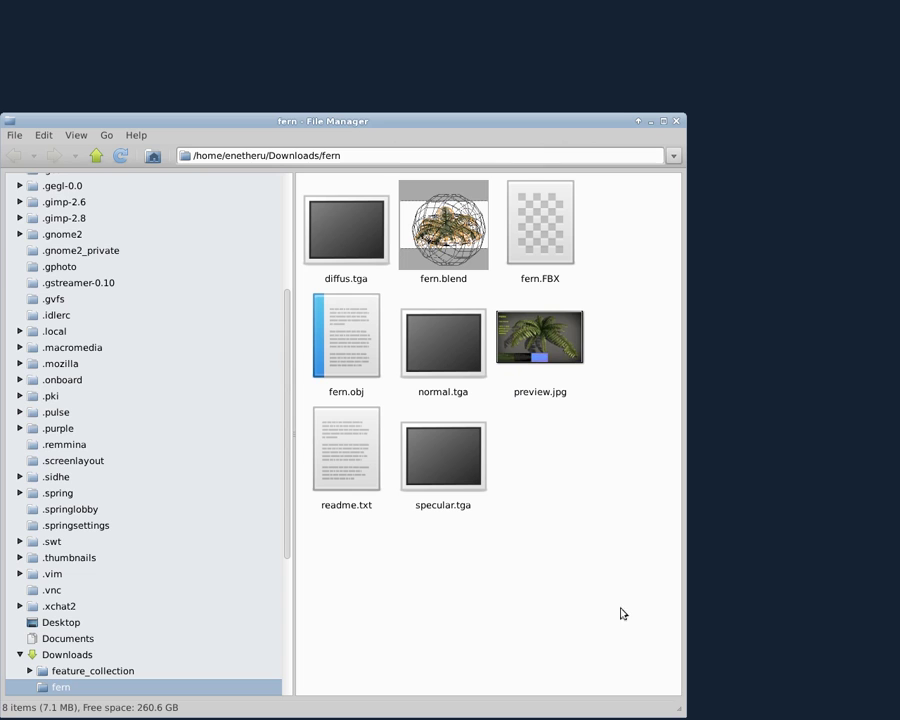
right_click(516, 444)
left_click(466, 394)
type("texconvert.sh d")
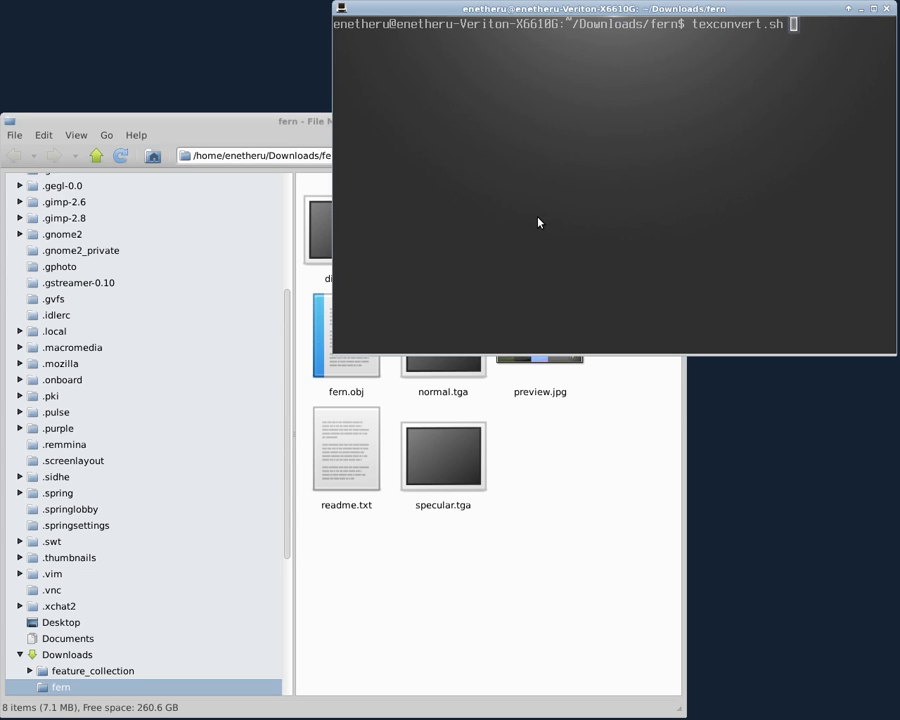
Step: Run texconvert.sh diffus.tga -s specular.tga to produce _tex1.dds and _tex2.dds
key("Tab")
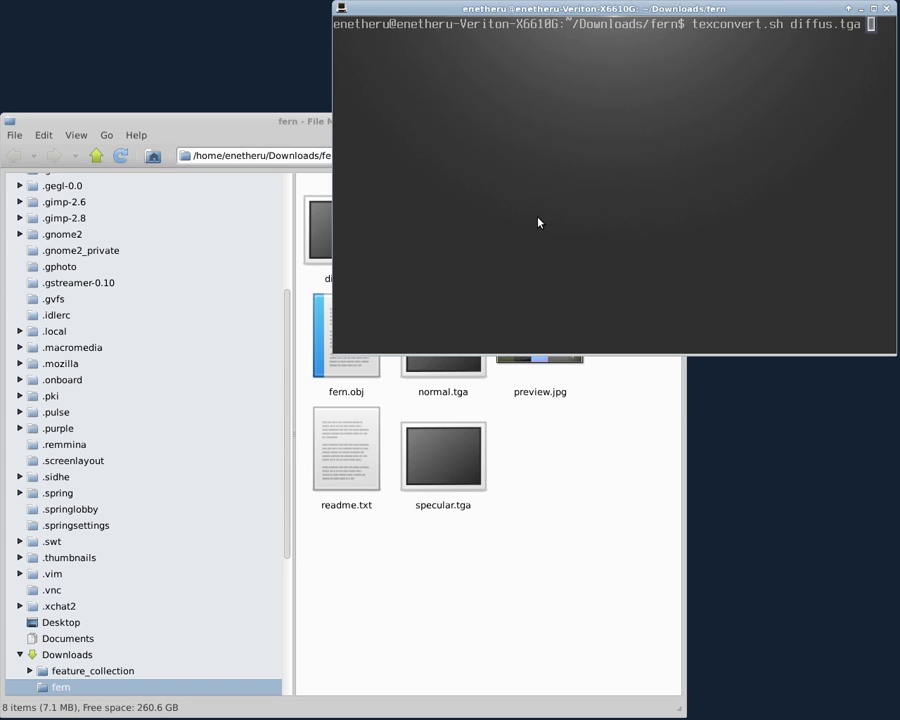
type("-s sp")
key("Tab")
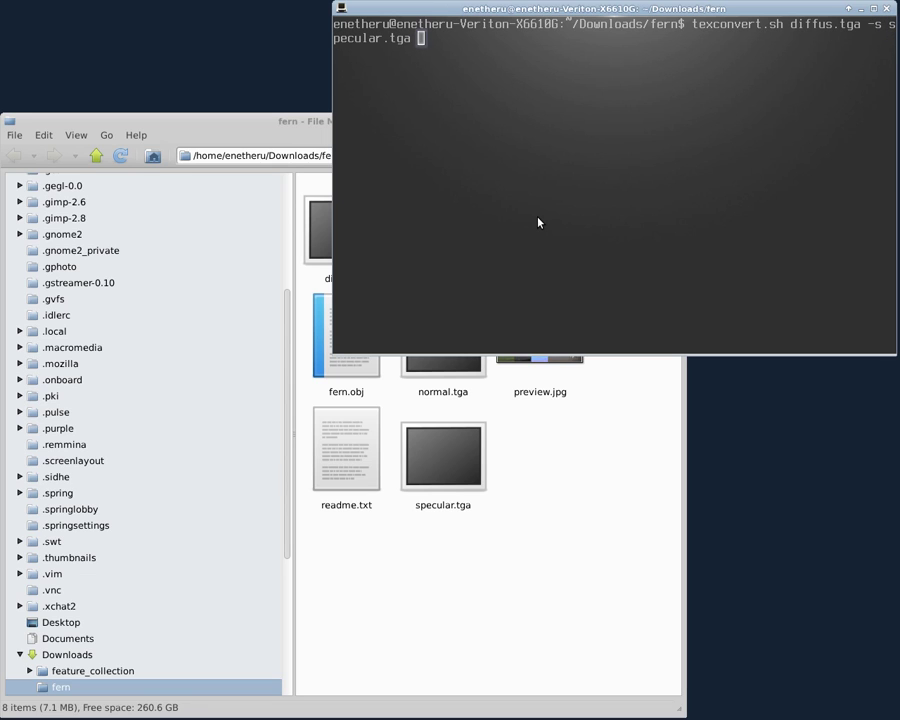
key("Return")
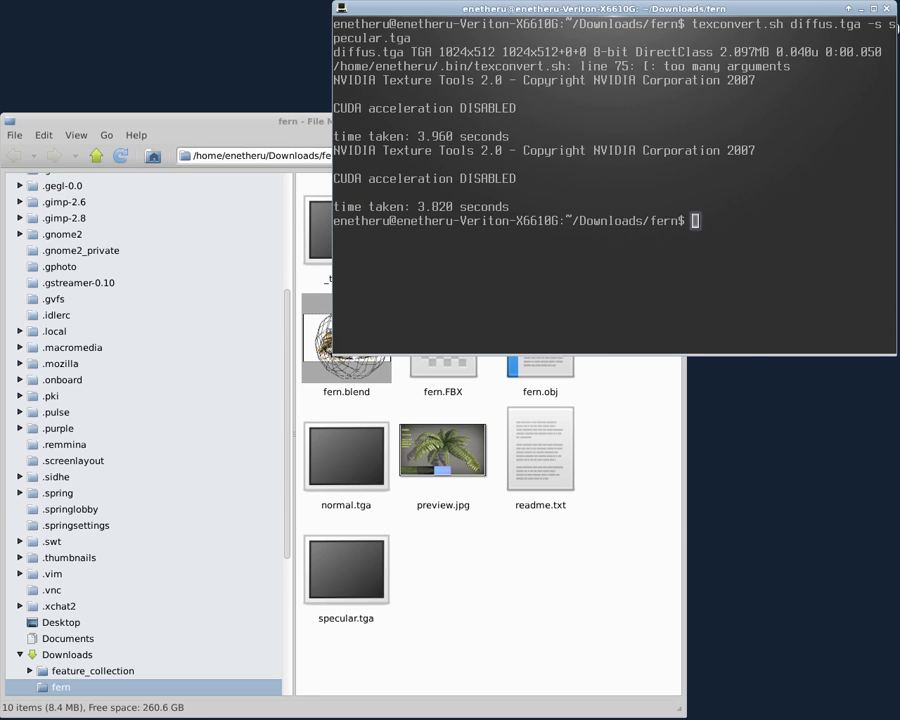
left_click(886, 8)
Step: Rename _tex2.dds to fern2.dds
left_click(443, 240)
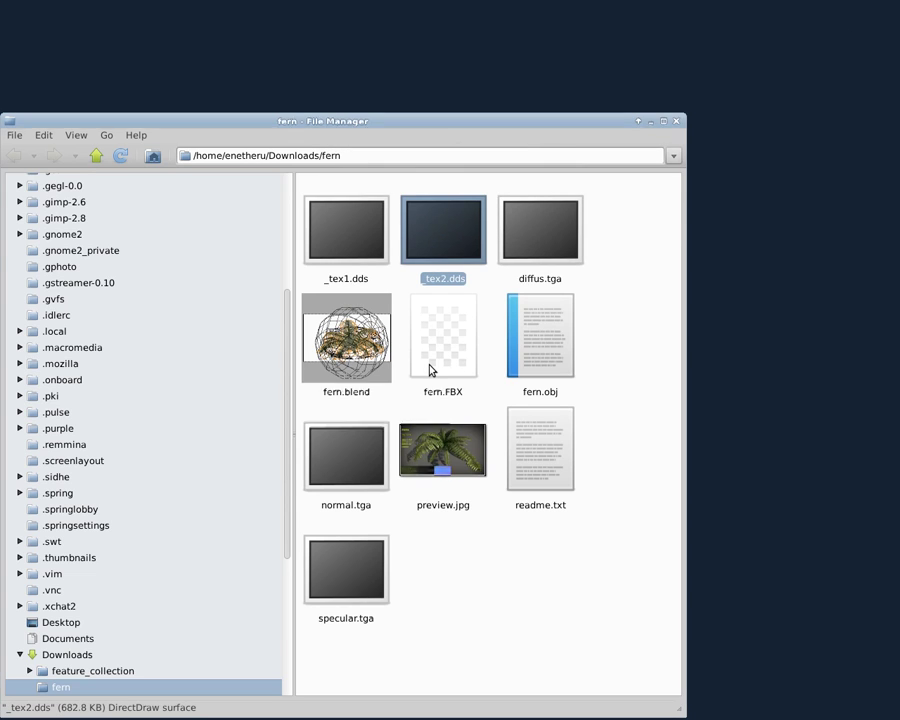
key("F2")
key("Delete")
key("Delete")
key("Delete")
key("Delete")
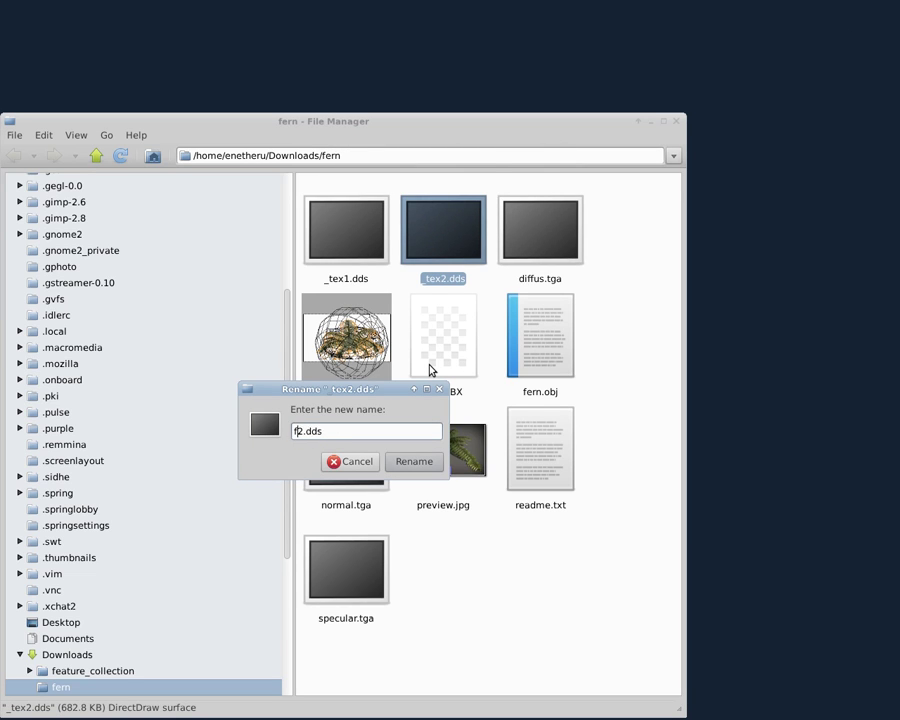
type("ern")
key("Return")
Step: Rename _tex1.dds to fern1.dds
key("Left")
key("Home")
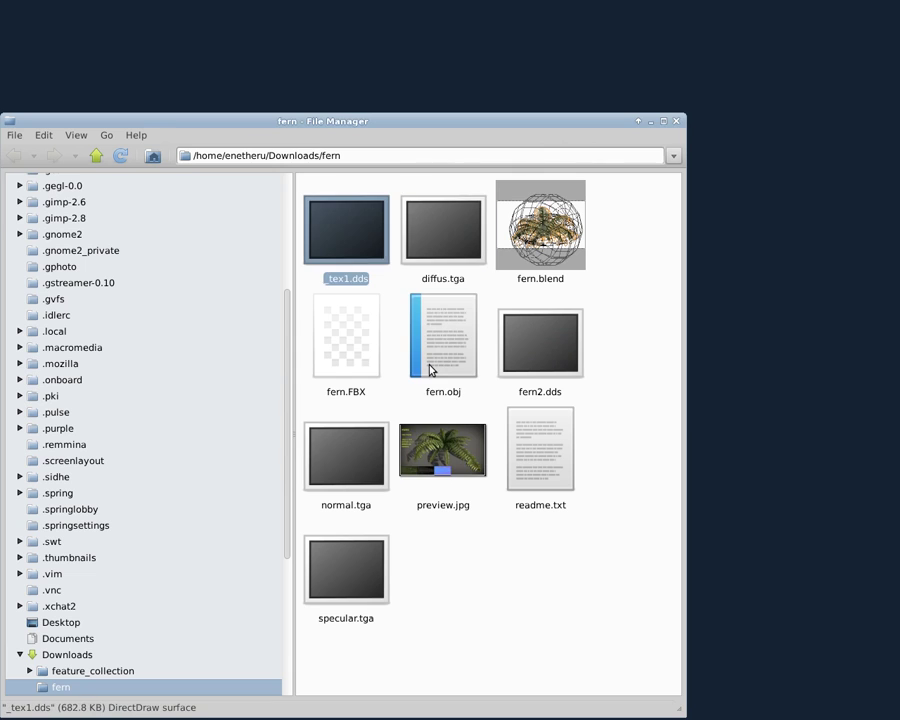
key("F2")
key("Home")
key("Delete")
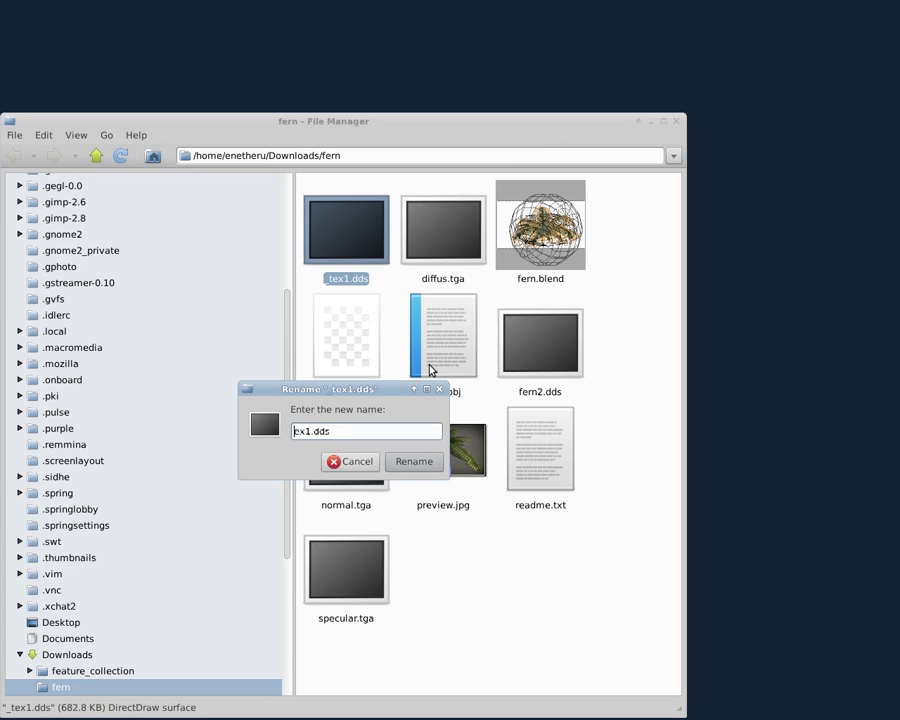
type("fern")
key("Return")
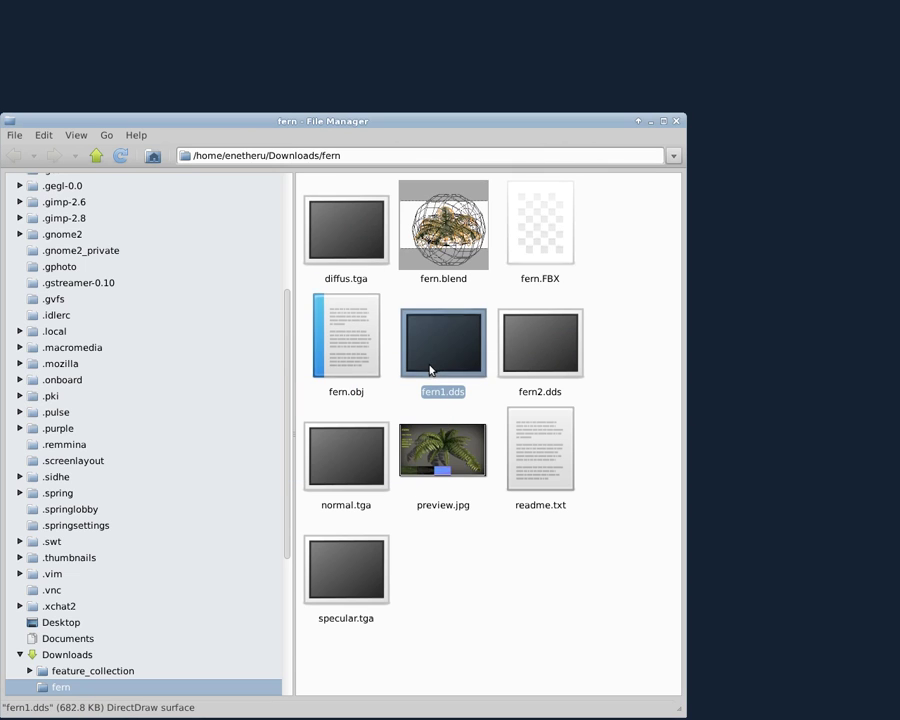
Step: Select fern1.dds and fern2.dds and copy them
left_click(536, 338, "ctrl")
right_click(536, 337)
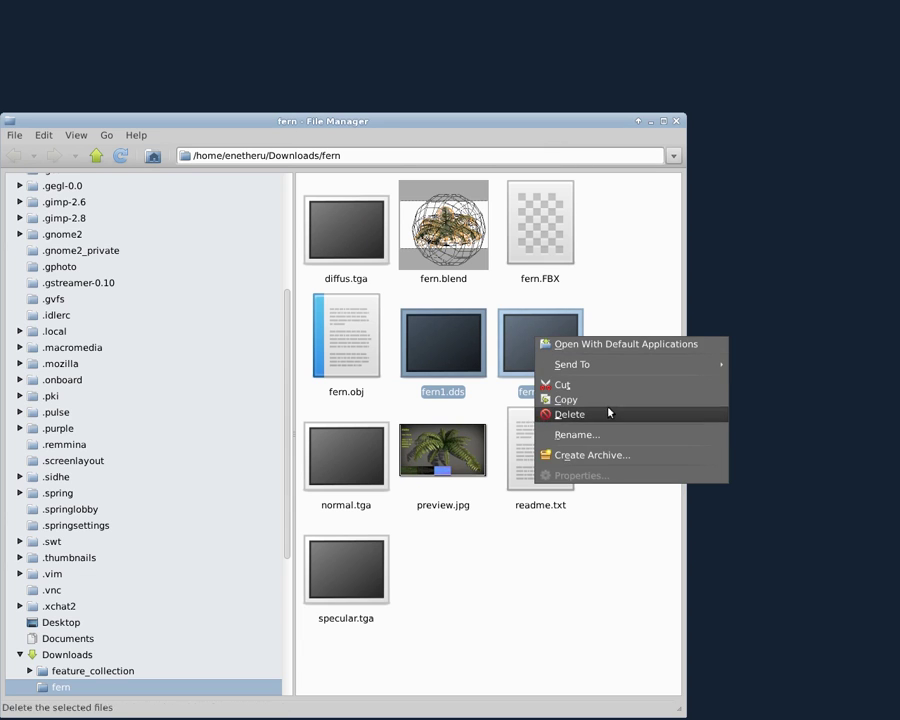
left_click(177, 432)
scroll(133, 447, "down", 5)
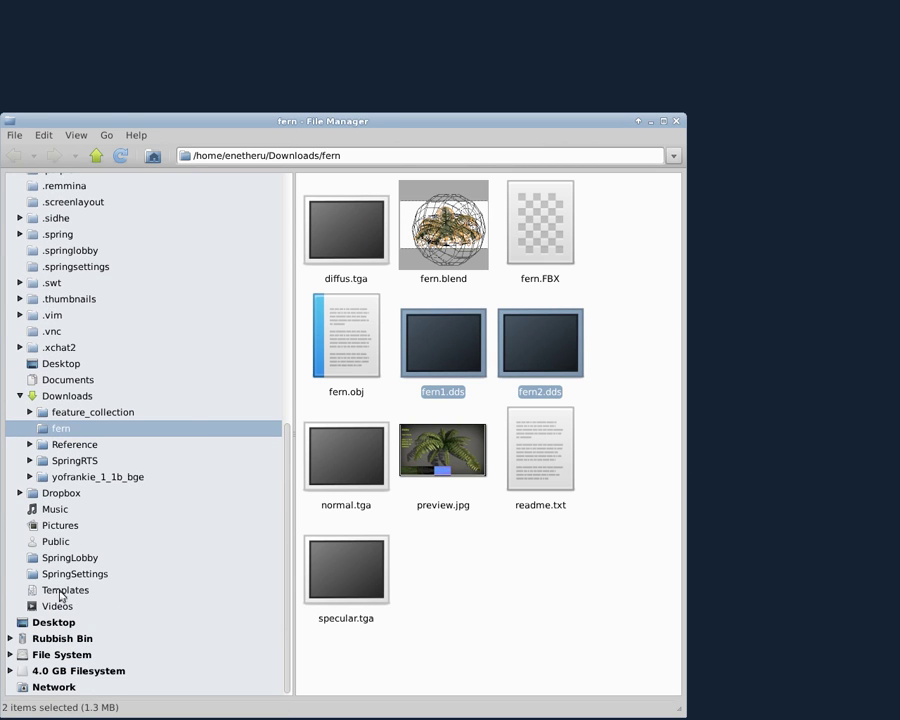
Step: Paste fern1.dds and fern2.dds into measure.sdd's unittextures folder
left_click(20, 493)
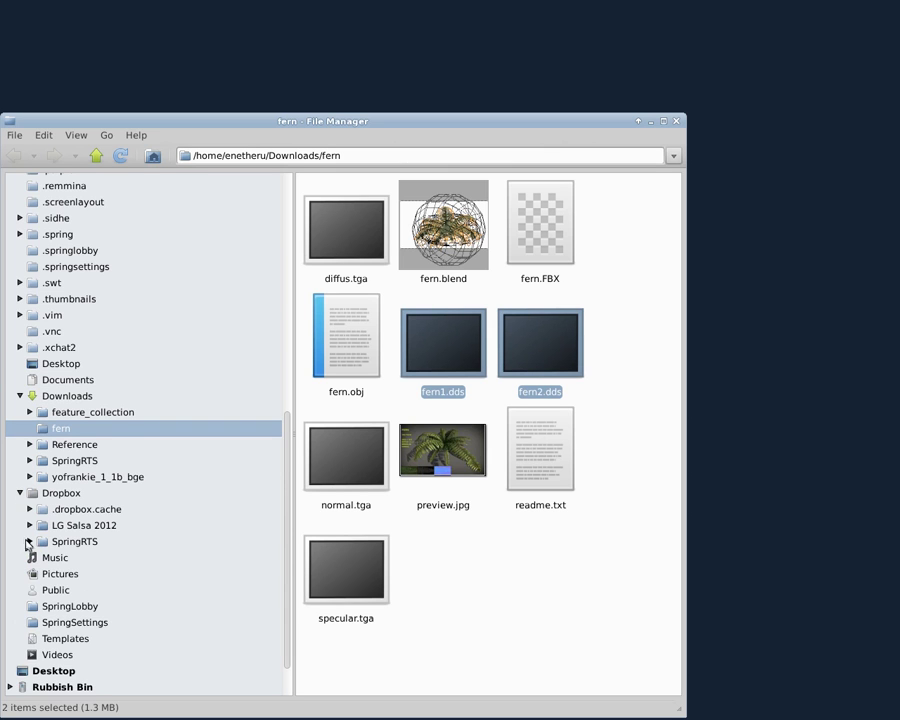
left_click(30, 541)
left_click(41, 574)
scroll(112, 392, "down", 6)
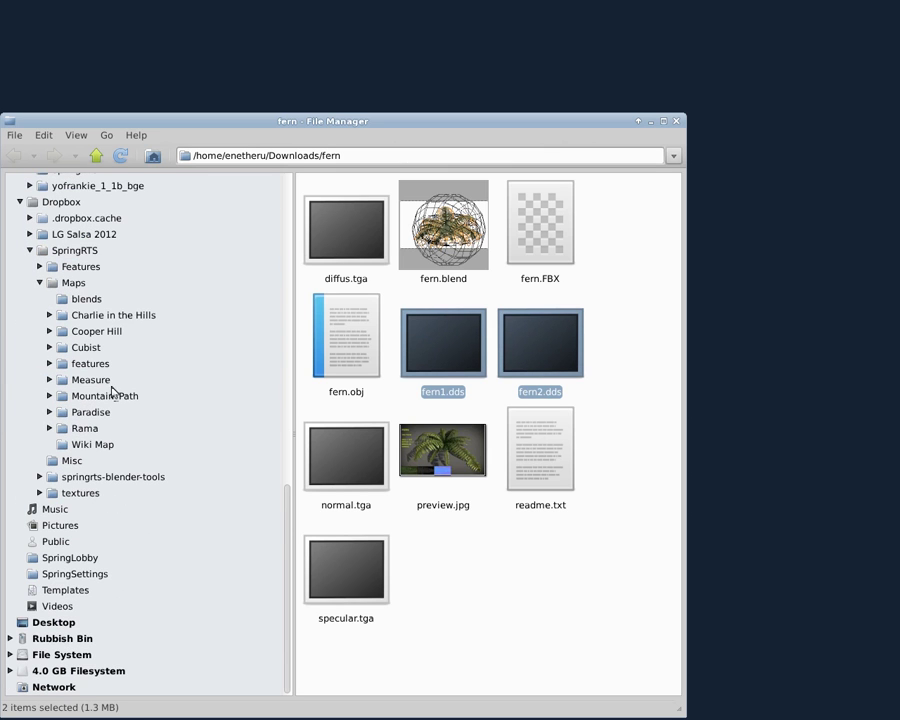
left_click(60, 380)
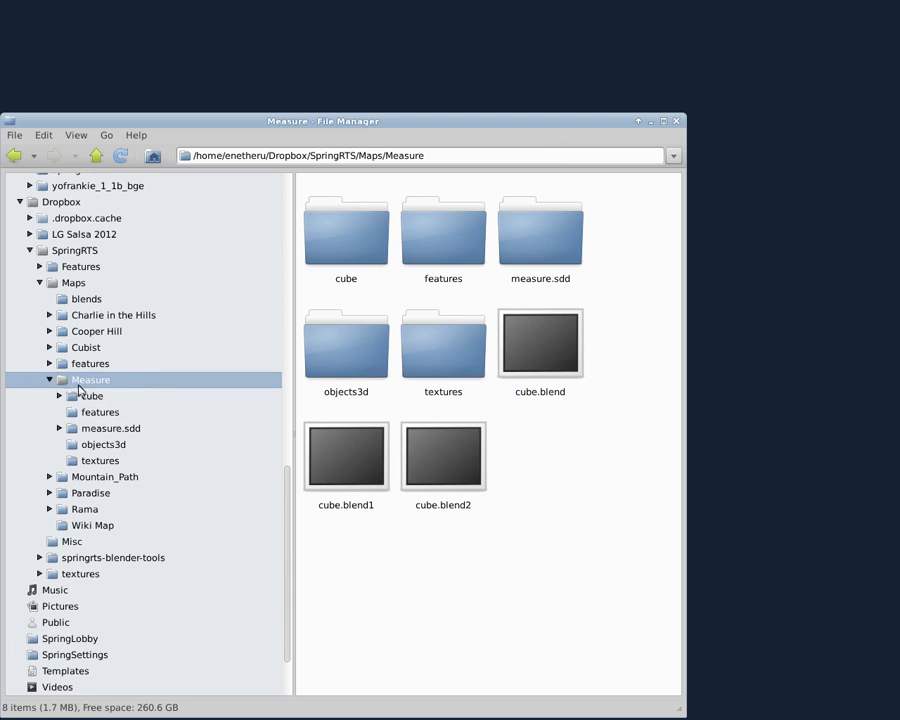
left_click(59, 428)
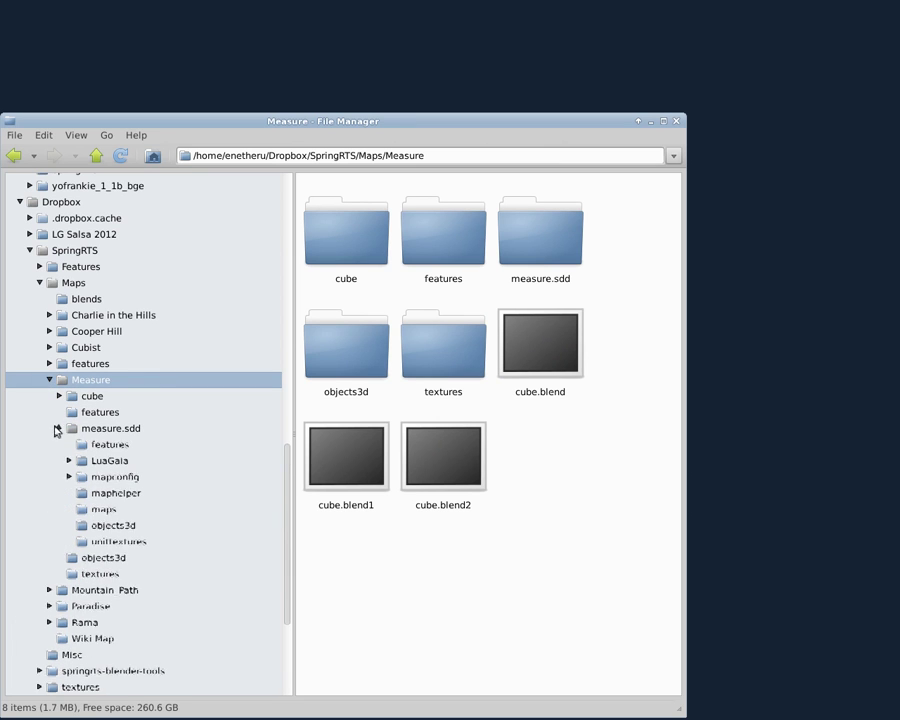
left_click(118, 541)
right_click(564, 474)
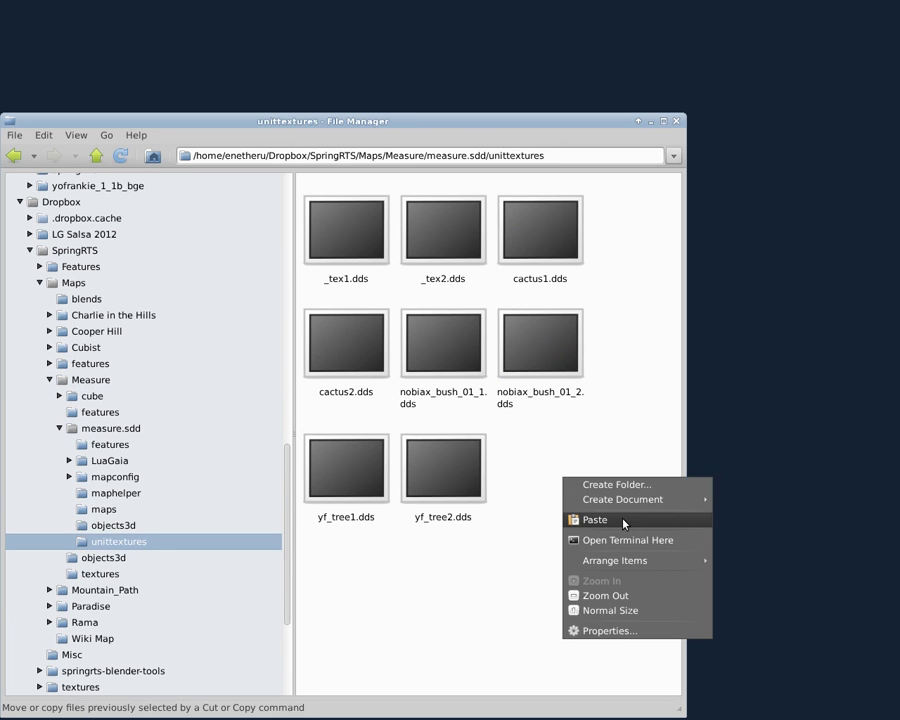
left_click(624, 520)
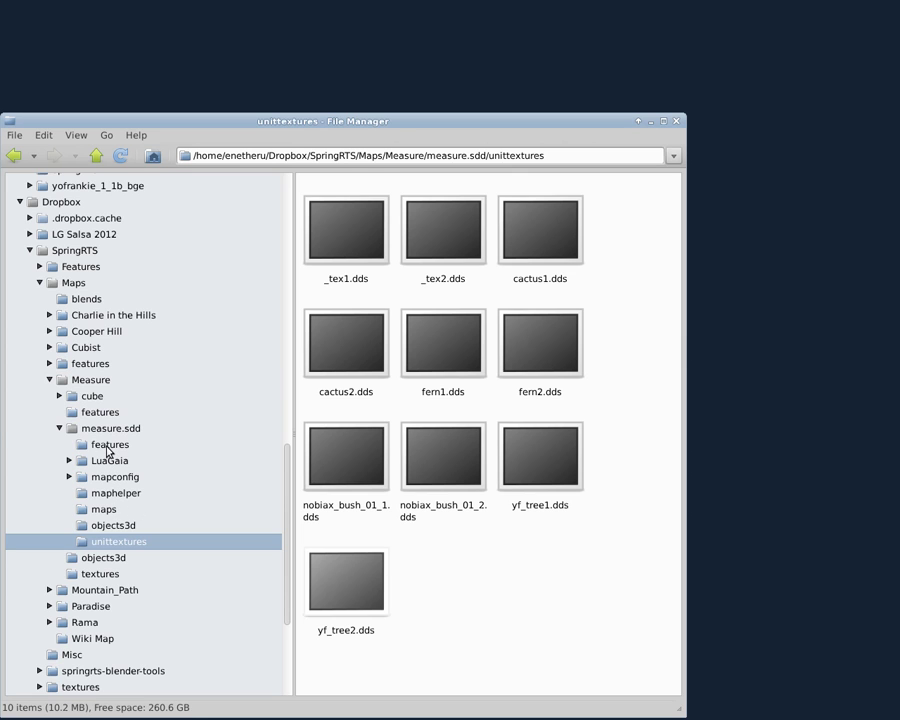
Step: Go to the map's objects3d folder and select fern.lua
left_click(108, 446)
left_click(105, 524)
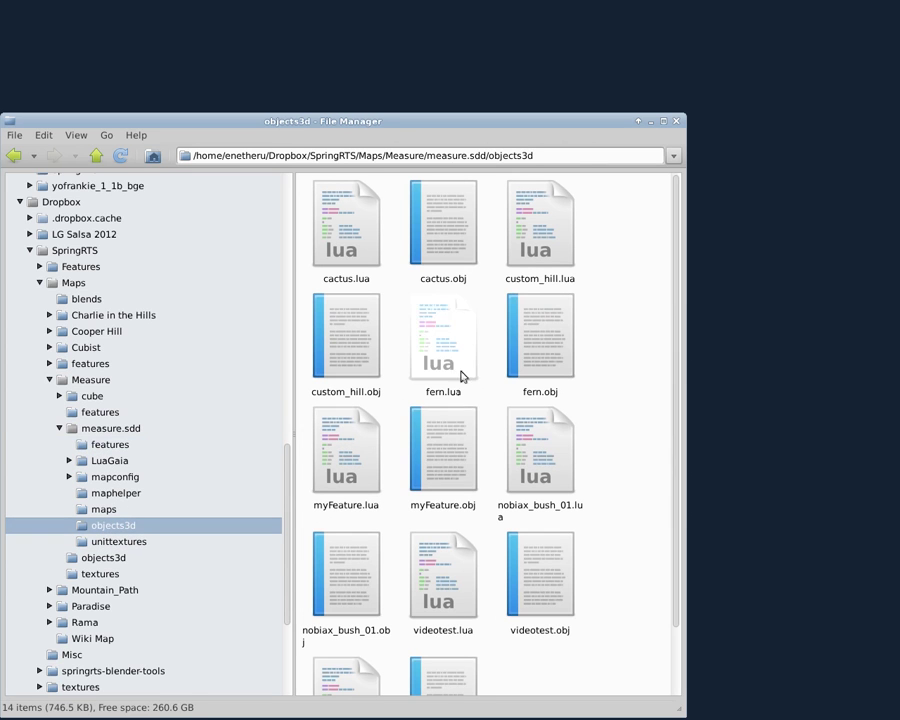
left_click(455, 346)
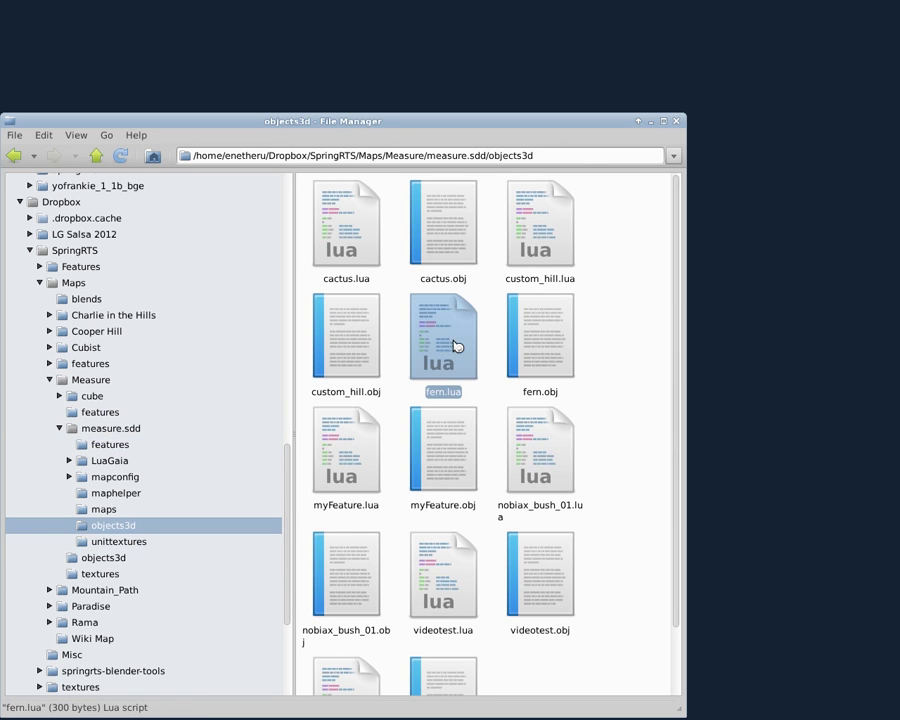
Step: Add tex1 = "fern1.dds" and tex2 = "fern2.dds" to fern.lua and save with :wq
double_click(455, 346)
key("o")
type("tex1 =")
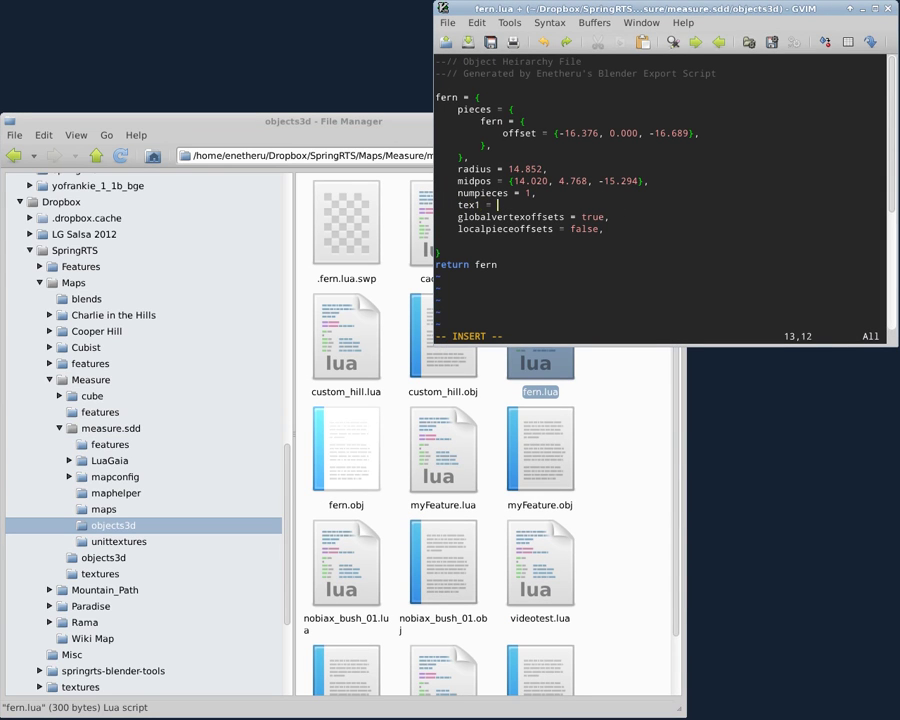
type("\"fern1.dds")
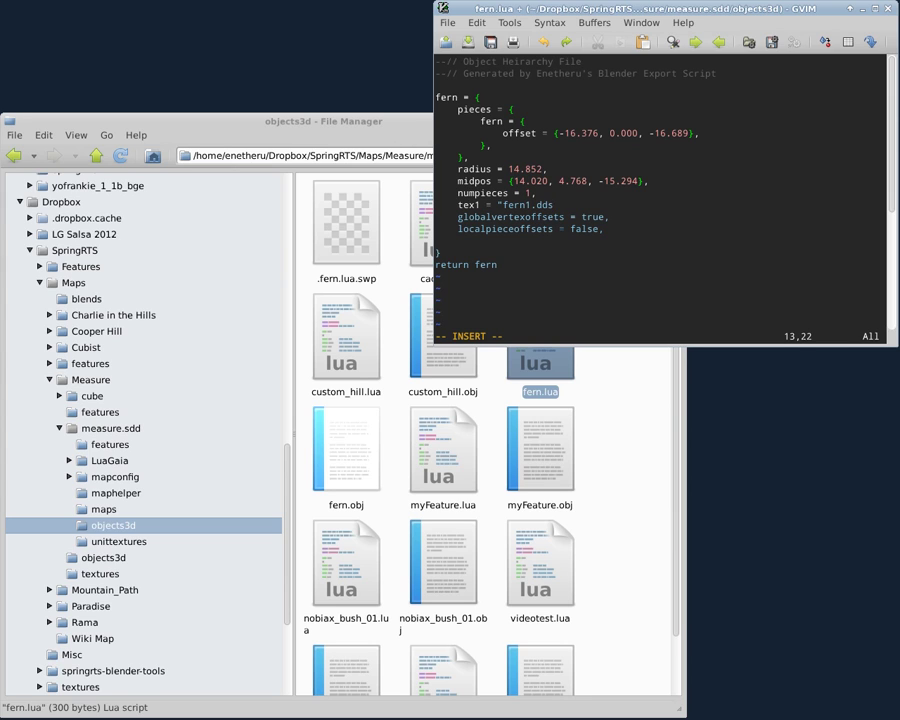
type("\"")
key("Return")
type("tex2 =")
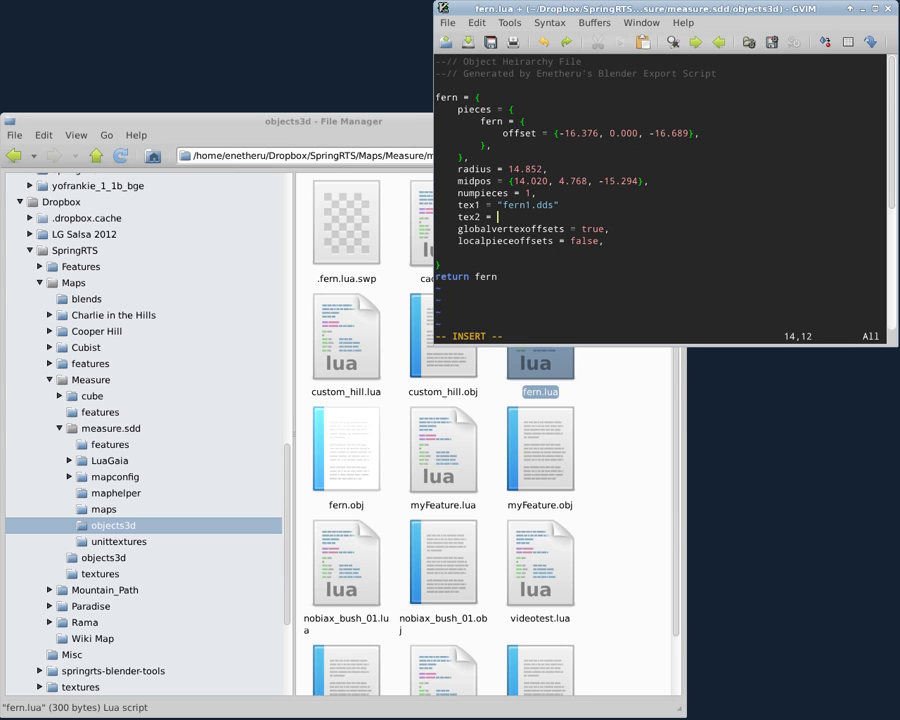
type("\"fern2.dds")
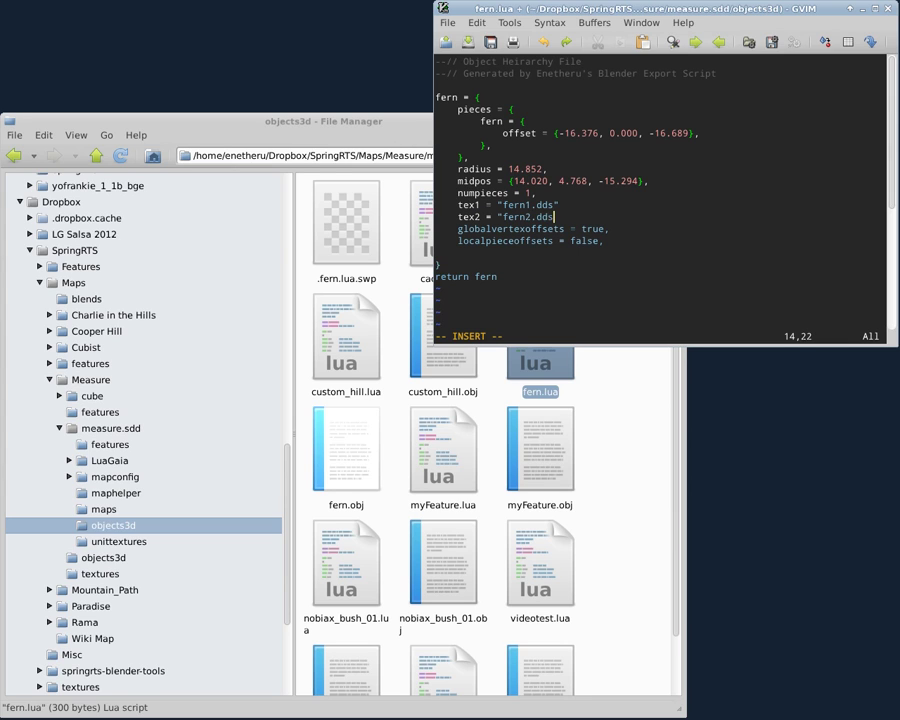
type("\",")
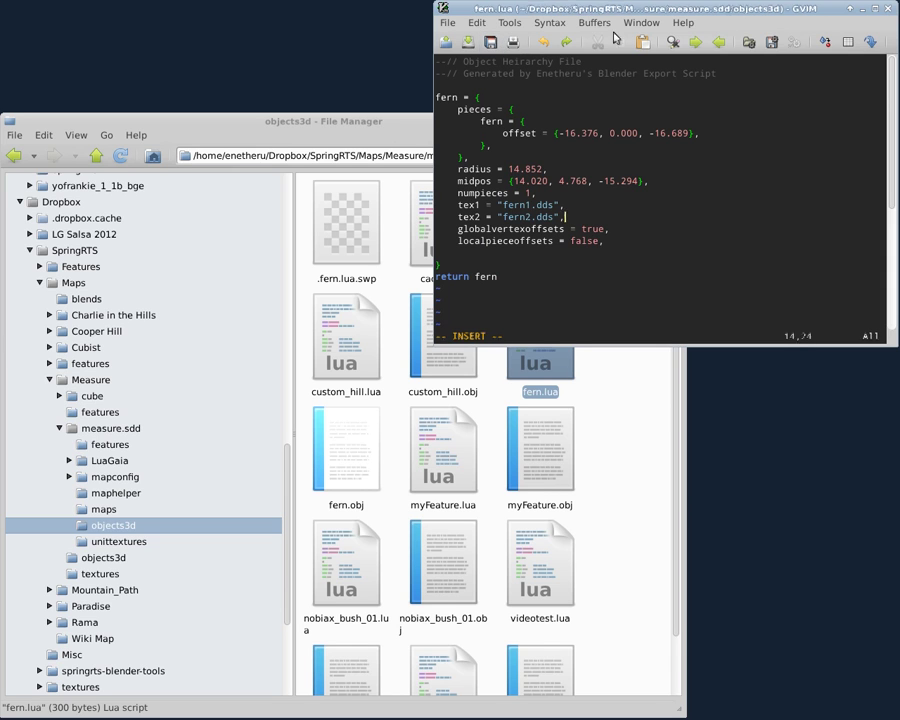
key("Escape")
type(":wq")
key("Return")
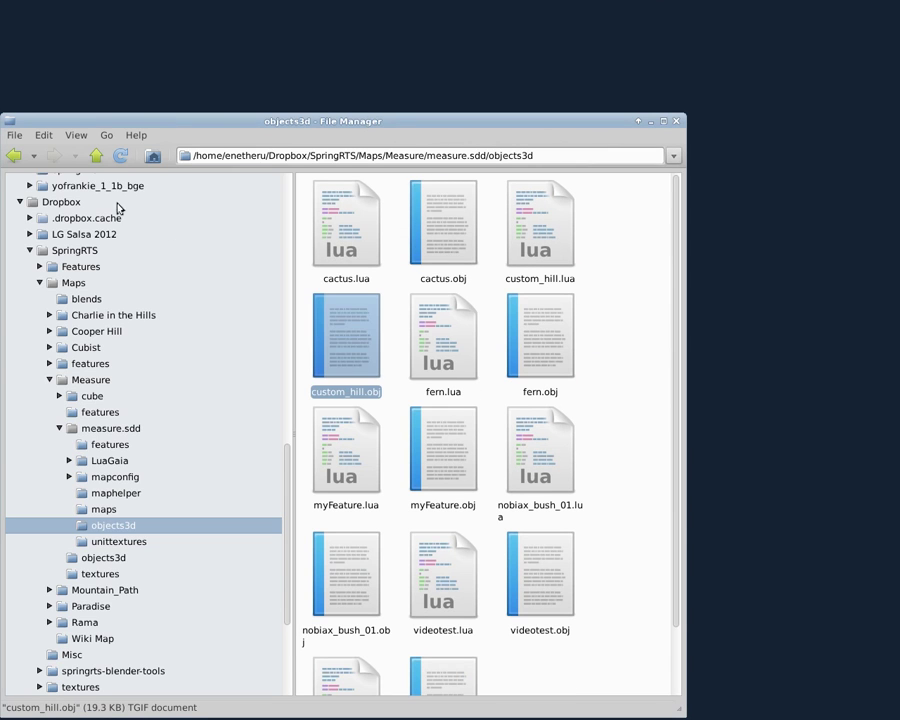
Step: Open mapconfig/featureplacer/set.lua in GVim
left_click(97, 155)
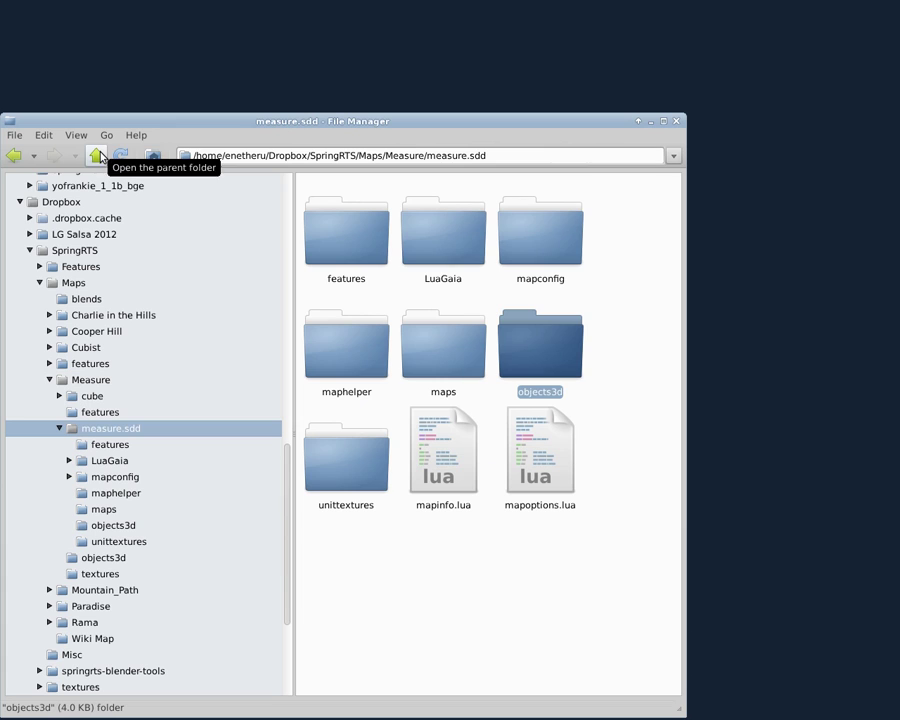
double_click(526, 258)
double_click(323, 255)
left_click(435, 255)
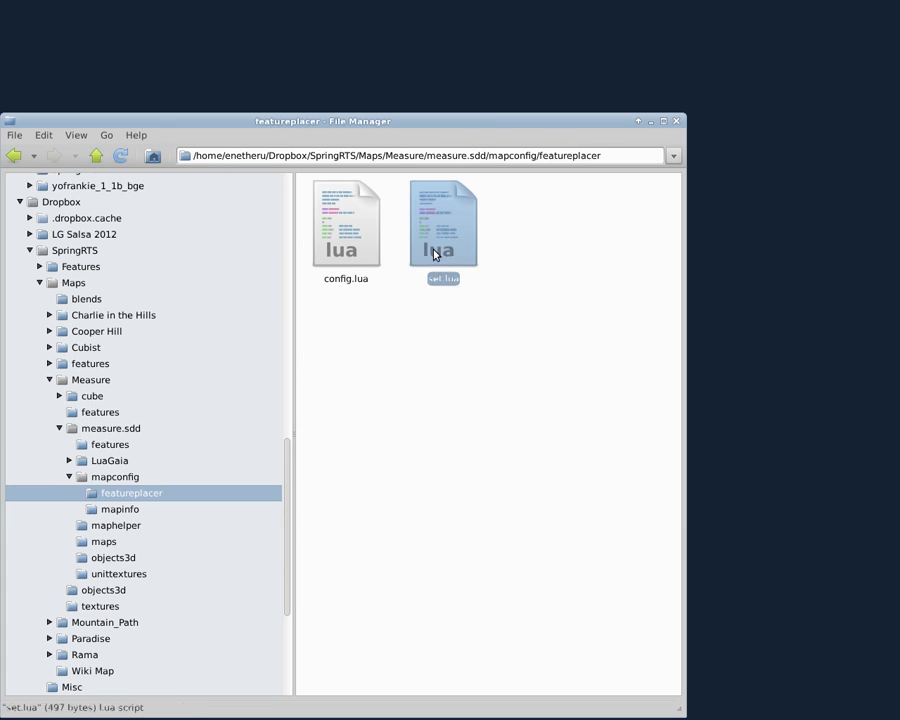
double_click(435, 255)
left_click_drag(620, 6, 496, 24)
Step: Duplicate the cactus placement line in set.lua
left_click(480, 234)
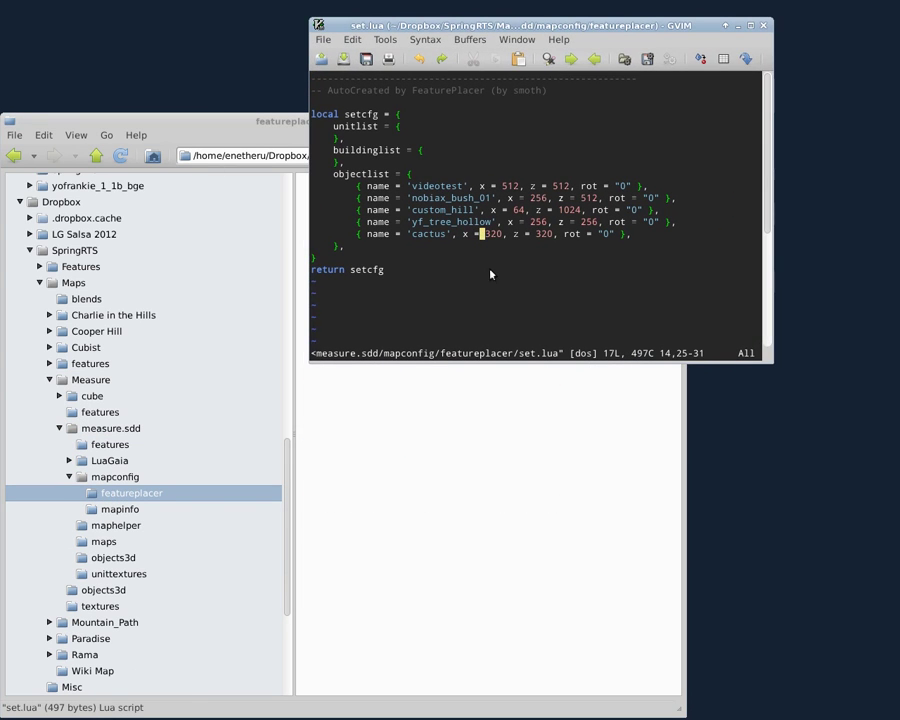
key("d")
key("d")
key("k")
key("p")
key("p")
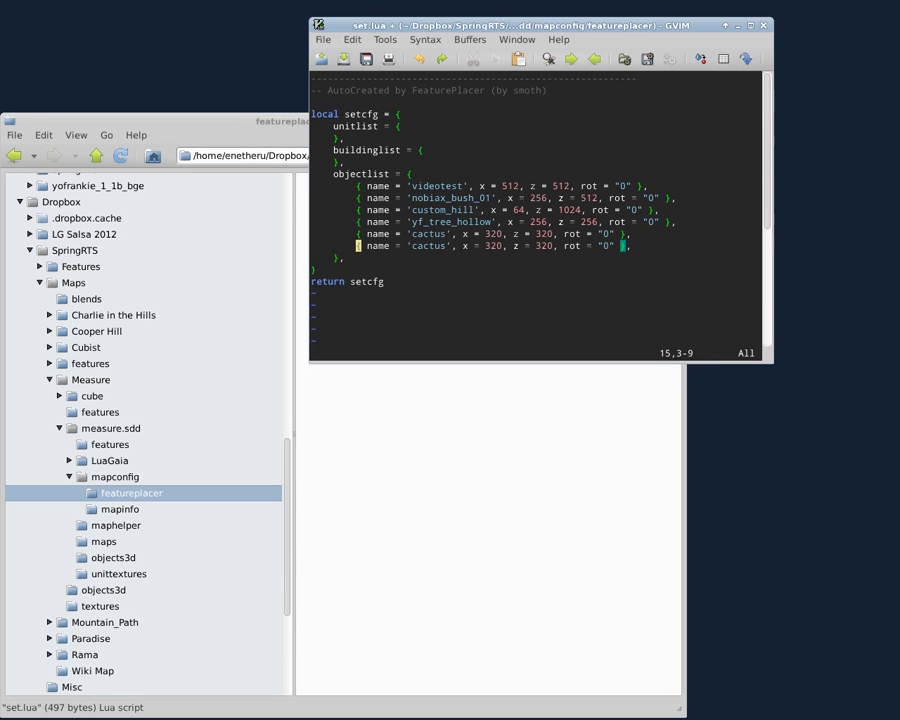
key("l")
key("w")
key("w")
key("w")
Step: Rename the copied entry to fern at x = 192, z = 192 and save with :wq
type("cw")
type("fern")
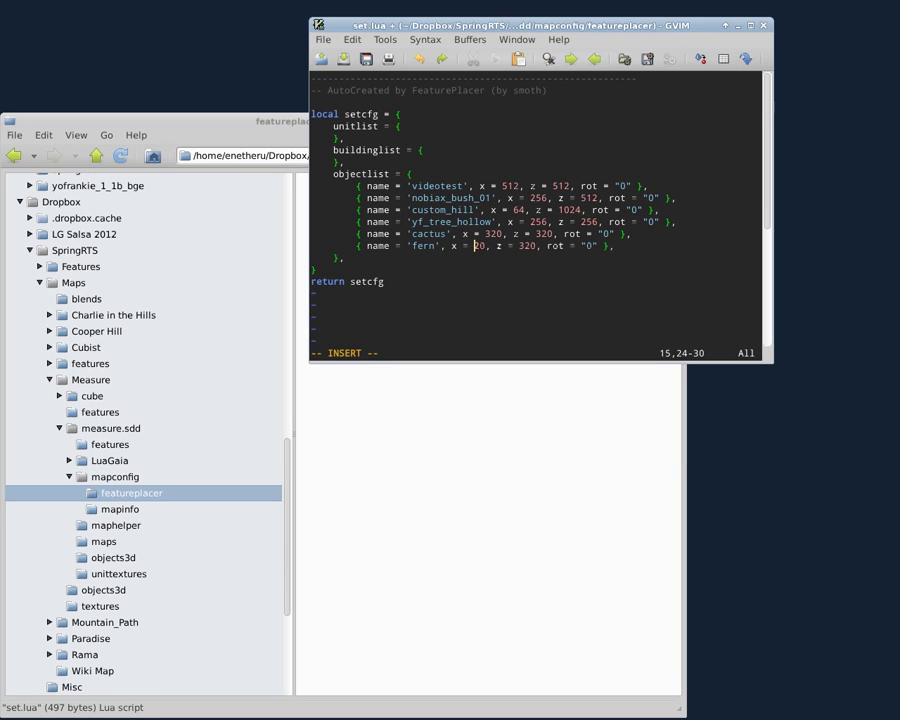
key("Delete")
key("Delete")
key("Delete")
type("192")
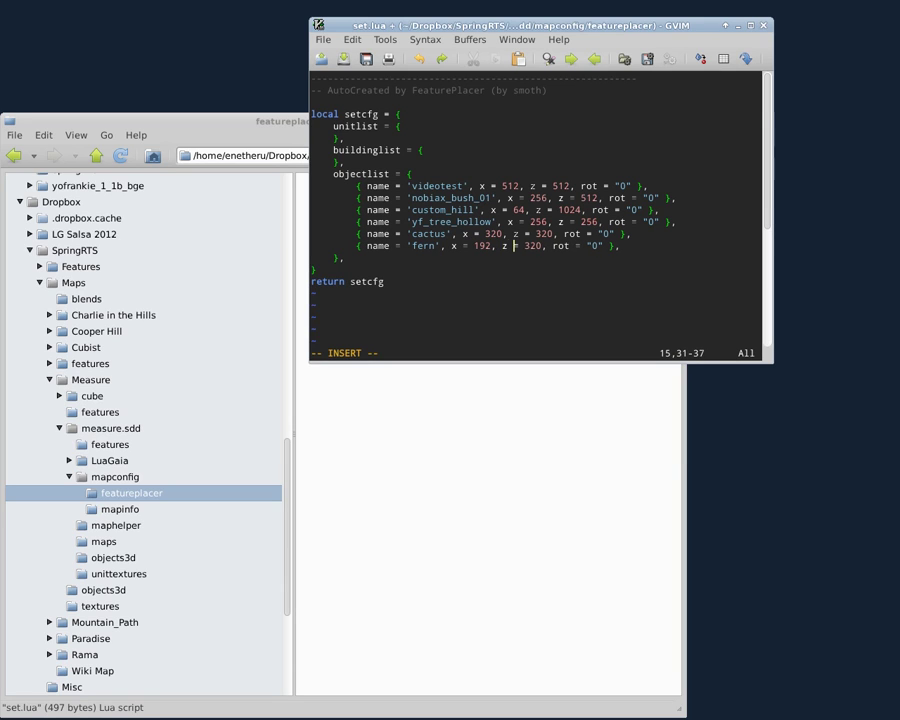
key("Right")
key("Right")
key("Delete")
key("Delete")
key("Delete")
type("192")
key("Escape")
type(":wq")
key("Return")
Step: Launch Spring from a terminal in featureplacer and start a test game on the Measure map
right_click(367, 452)
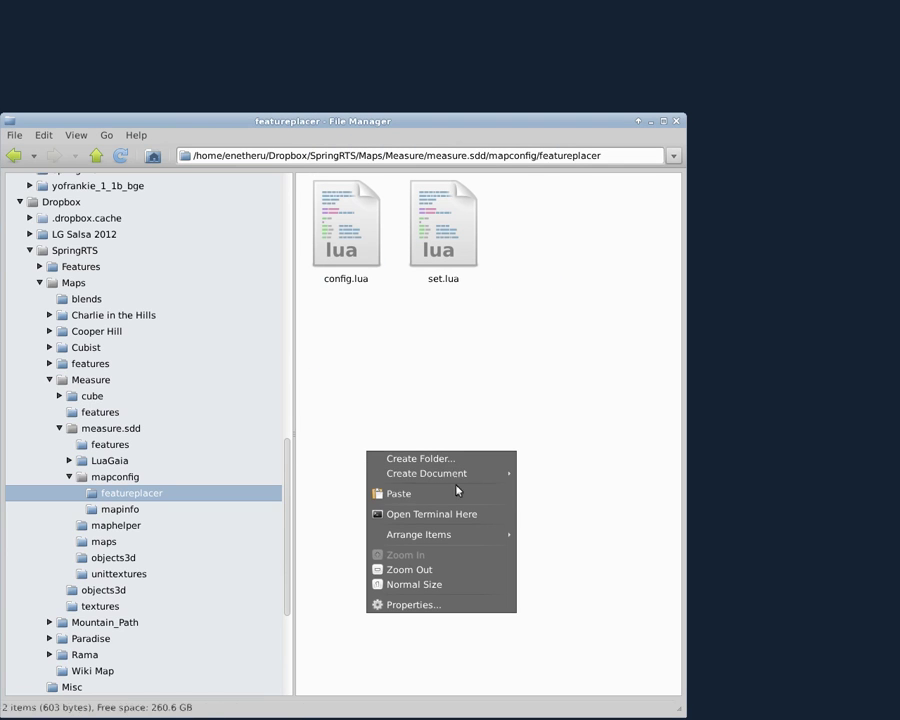
left_click(451, 512)
type("spri")
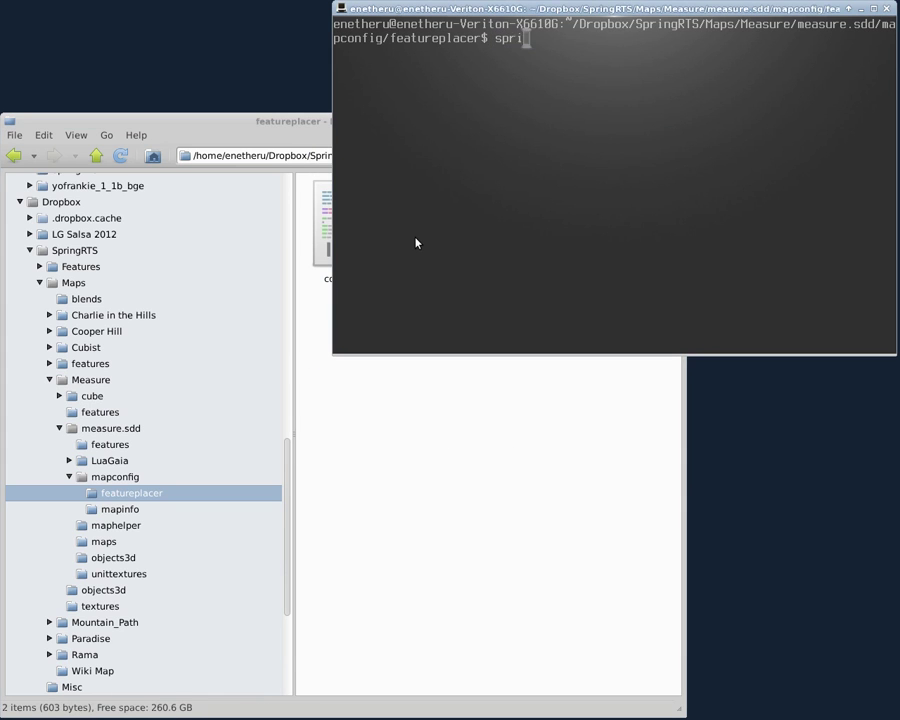
key("Return")
left_click(370, 180)
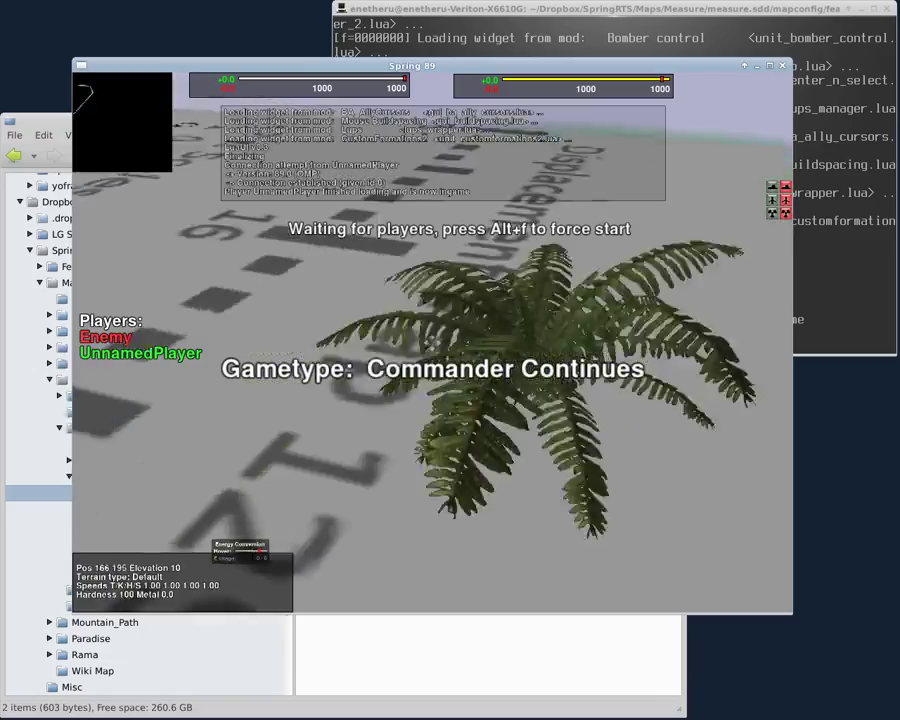
scroll(430, 344, "up", 2)
scroll(430, 344, "up", 2)
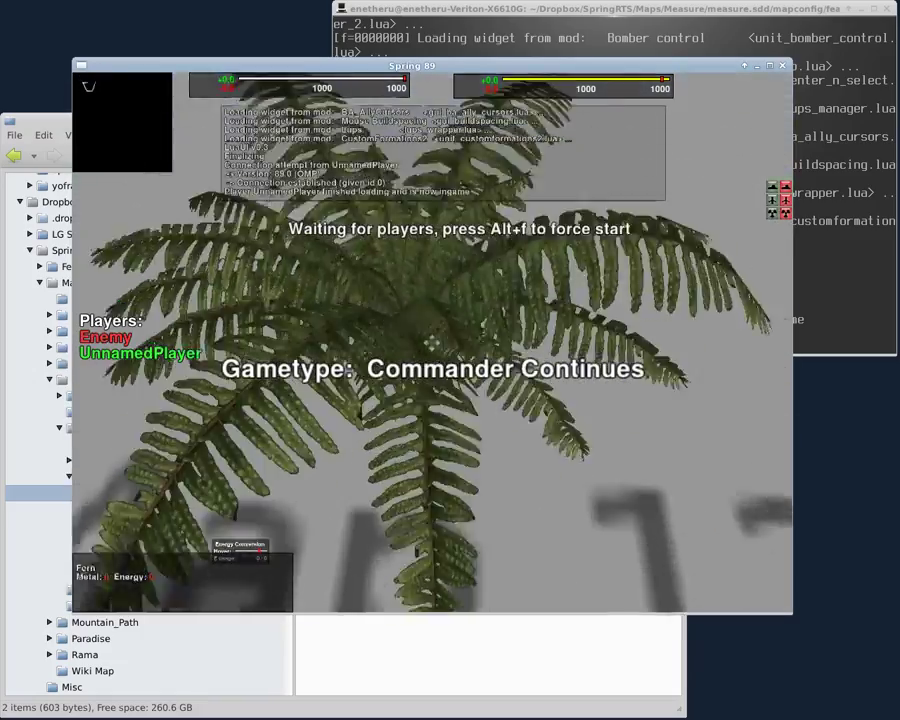
scroll(430, 344, "up", 2)
scroll(430, 344, "up", 2)
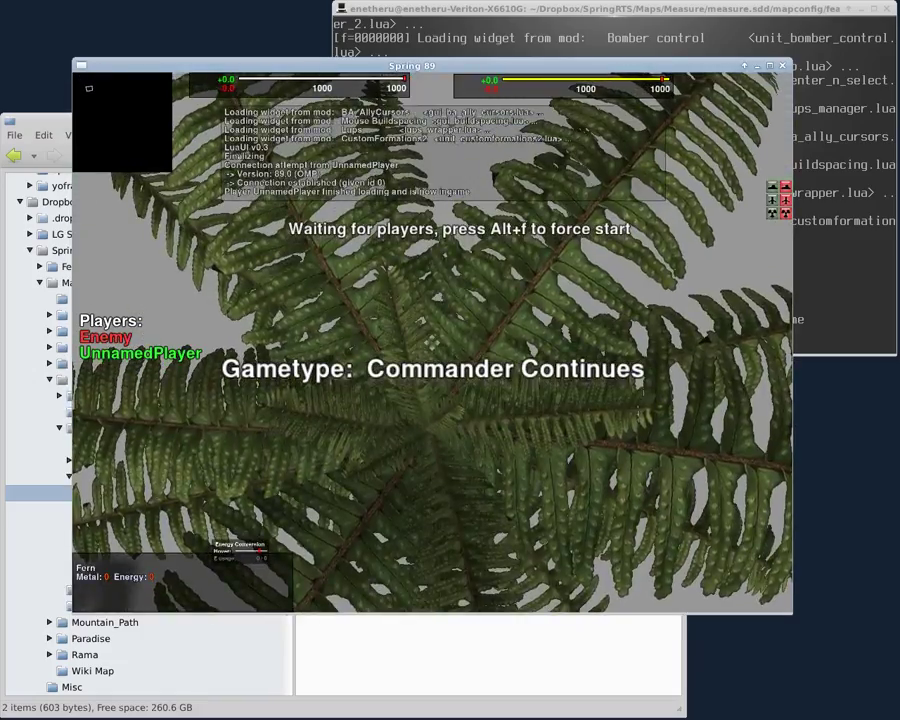
scroll(430, 344, "up", 2)
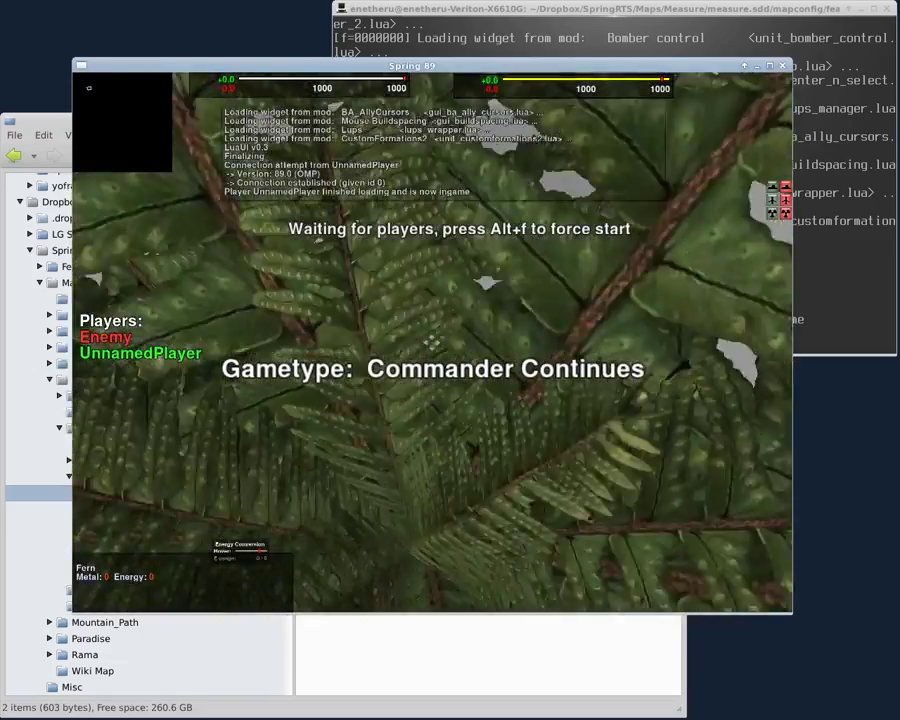
scroll(430, 344, "up", 2)
scroll(431, 342, "up", 2)
scroll(431, 342, "down", 3)
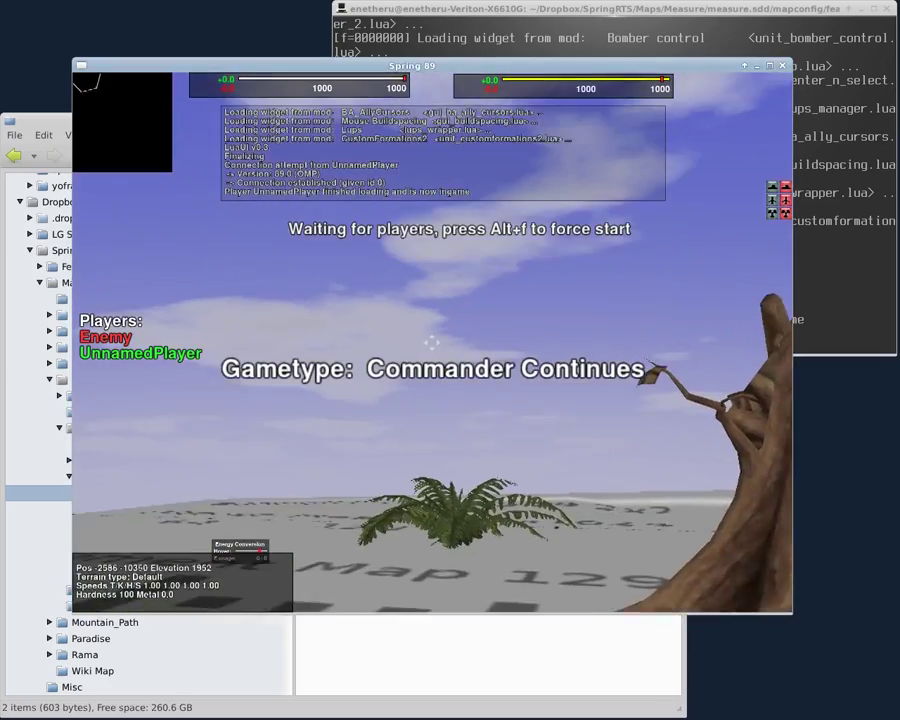
scroll(431, 342, "up", 2)
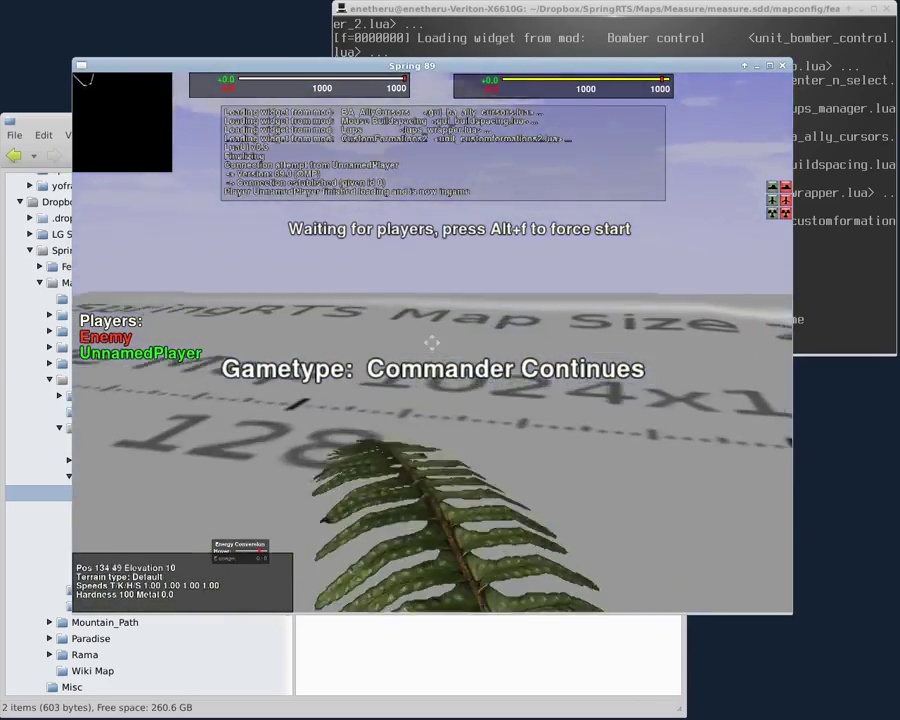
scroll(431, 342, "up", 2)
scroll(431, 342, "up", 2)
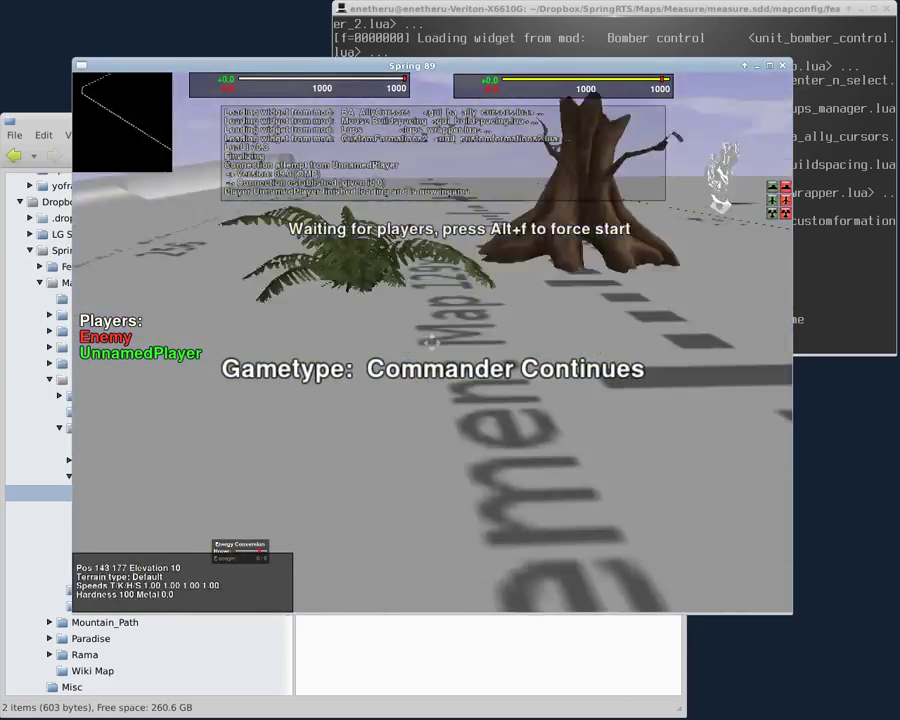
scroll(431, 342, "up", 2)
scroll(431, 343, "up", 2)
scroll(431, 343, "up", 2)
scroll(431, 343, "up", 2)
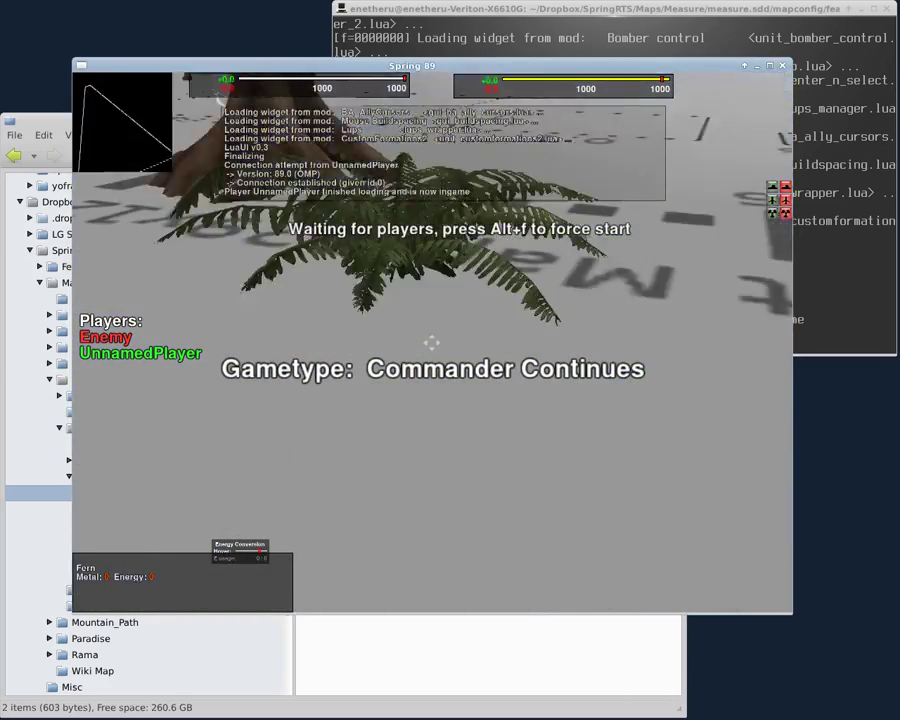
scroll(431, 343, "up", 2)
scroll(431, 343, "up", 1)
scroll(431, 341, "down", 3)
scroll(431, 342, "up", 2)
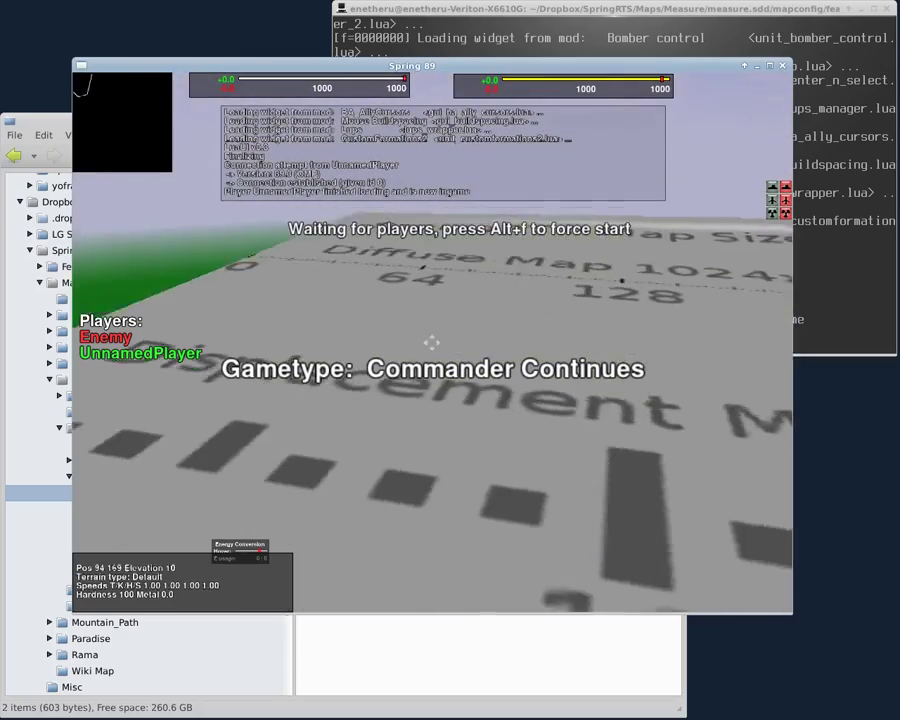
scroll(431, 342, "up", 2)
scroll(432, 342, "down", 3)
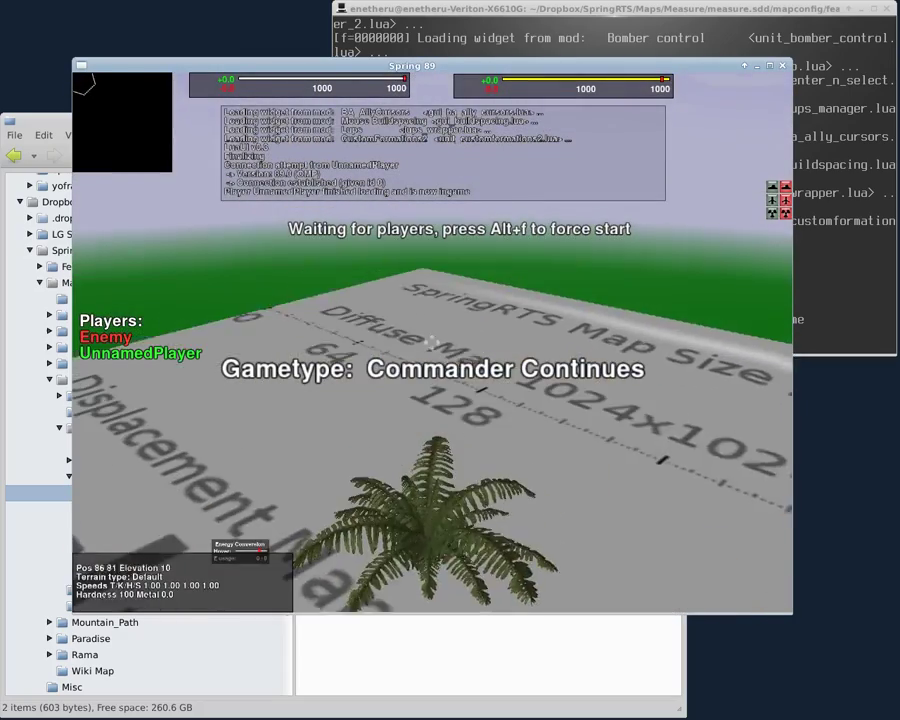
scroll(433, 342, "down", 2)
scroll(432, 360, "down", 1)
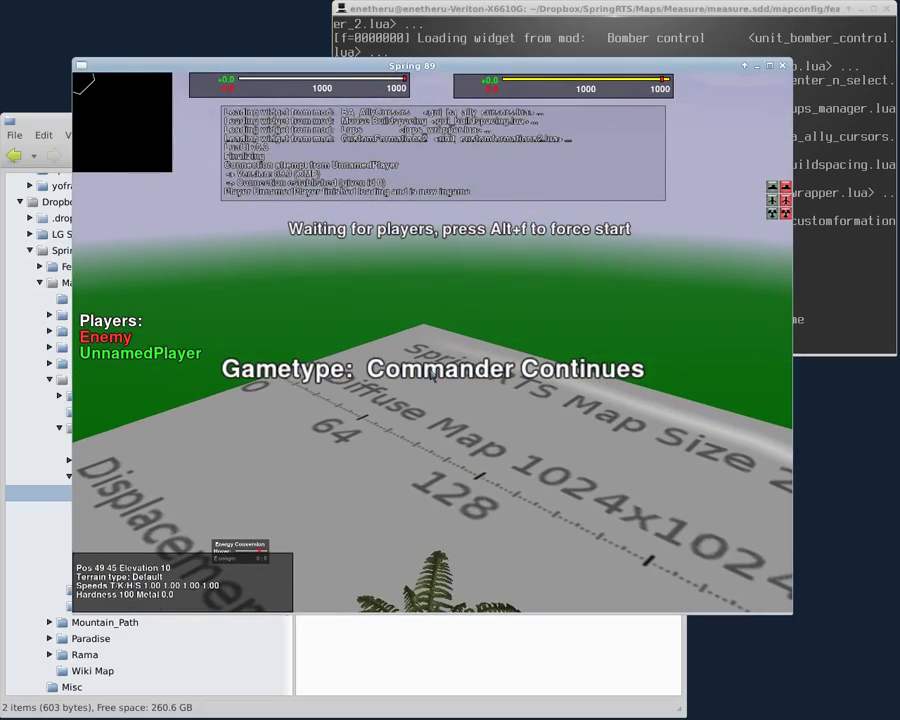
scroll(424, 347, "up", 2)
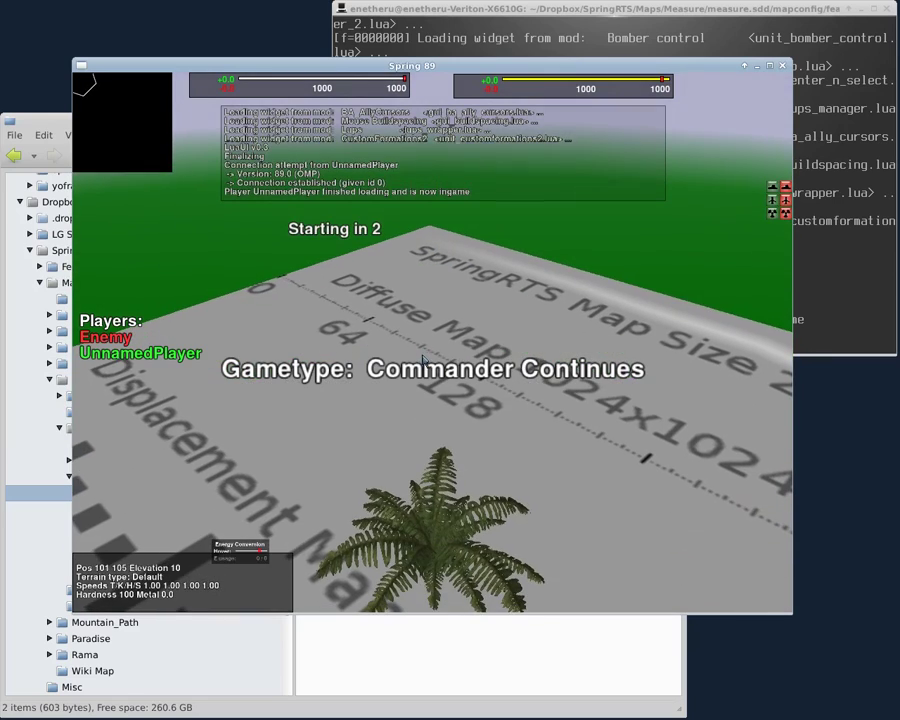